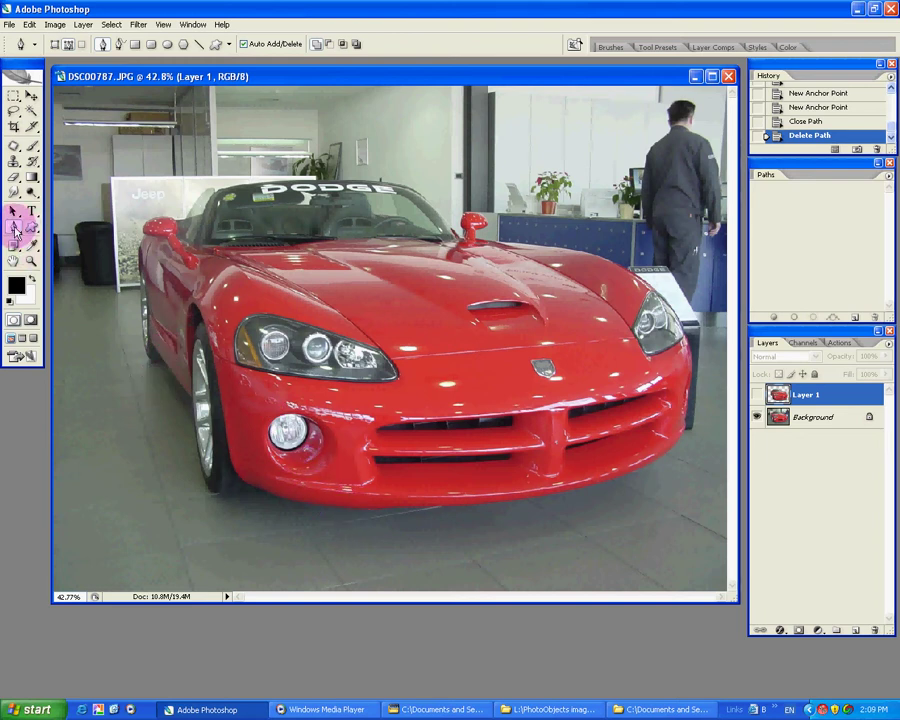
# Trace a Pen path along the front bumper's bottom edge and up its right side toward the headlight.
pyautogui.click(296, 502)
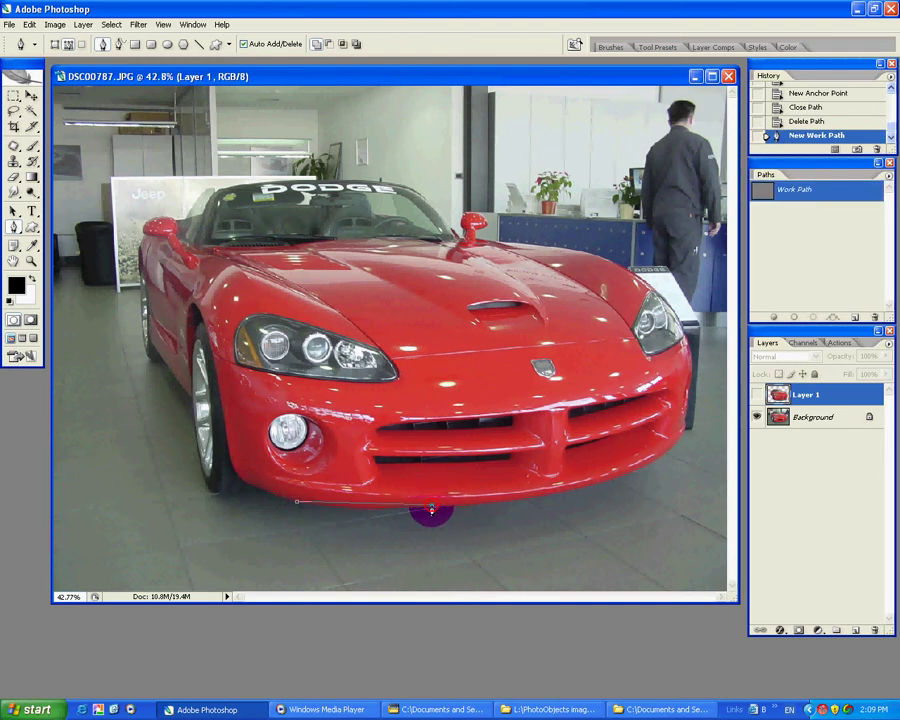
pyautogui.moveTo(403, 509); pyautogui.dragTo(435, 505)
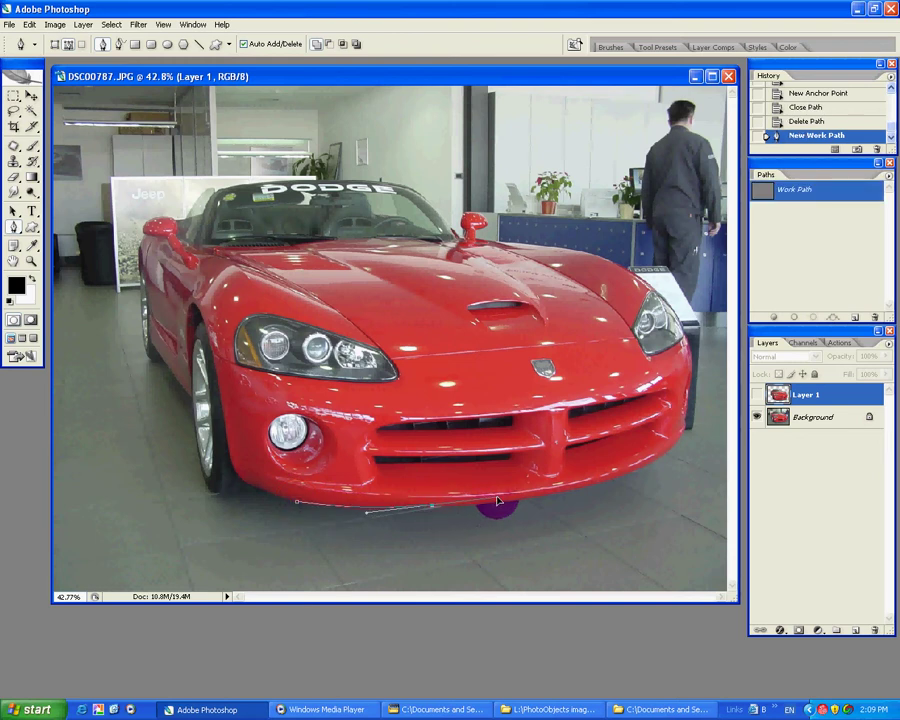
pyautogui.click(497, 501)
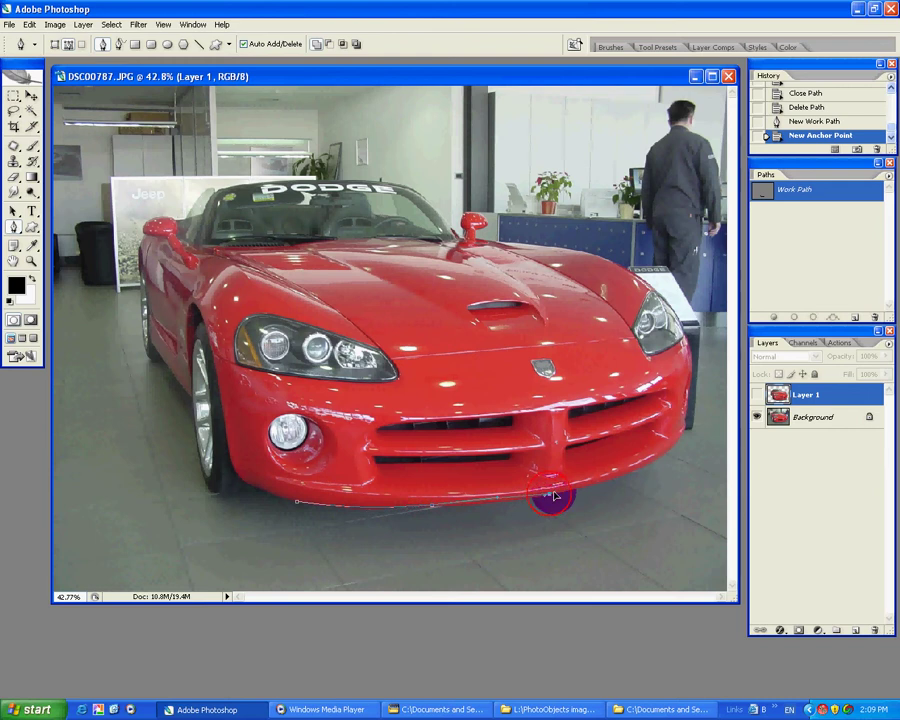
pyautogui.moveTo(555, 496); pyautogui.dragTo(576, 490)
pyautogui.click(586, 488)
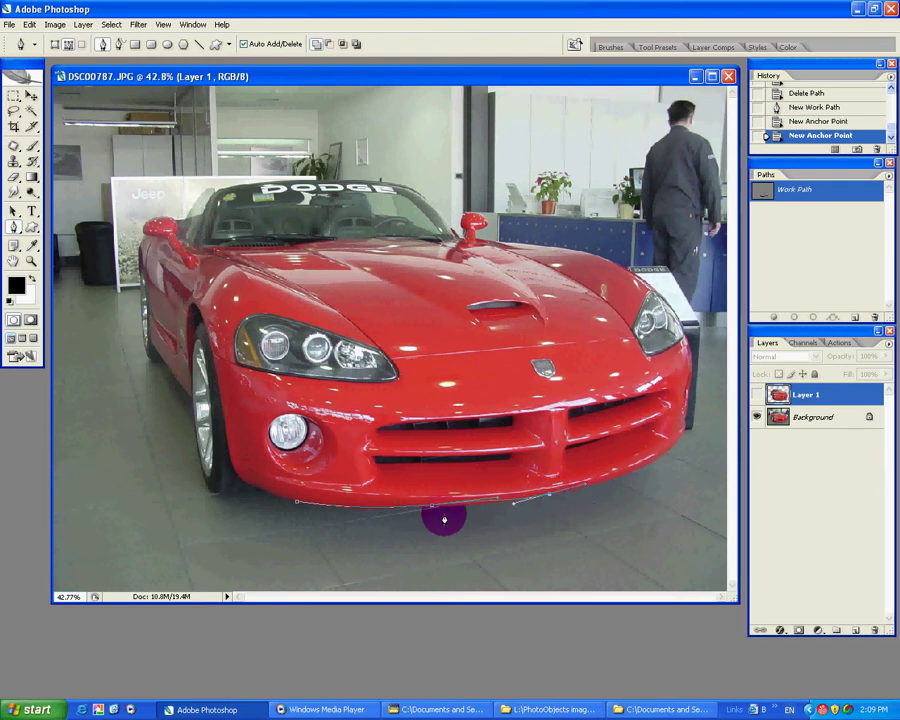
pyautogui.moveTo(501, 503); pyautogui.dragTo(498, 510)
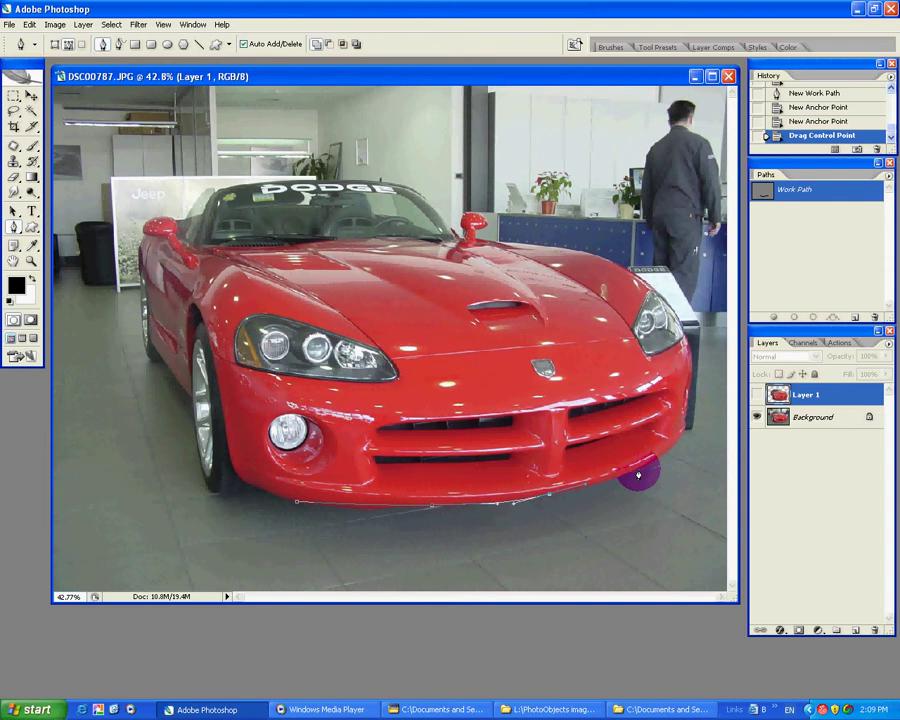
pyautogui.click(664, 447)
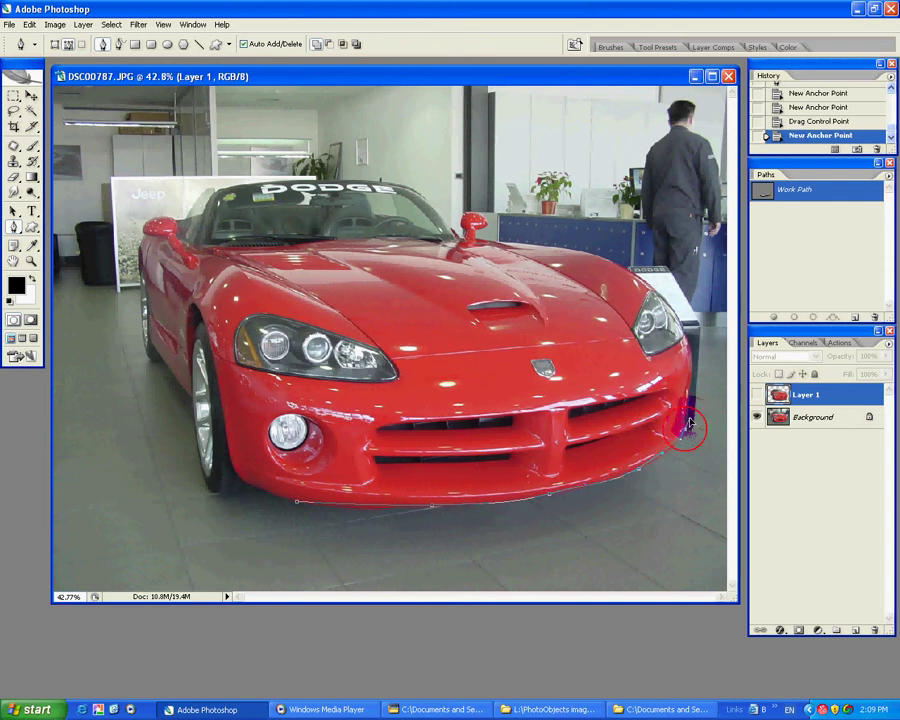
pyautogui.click(689, 424)
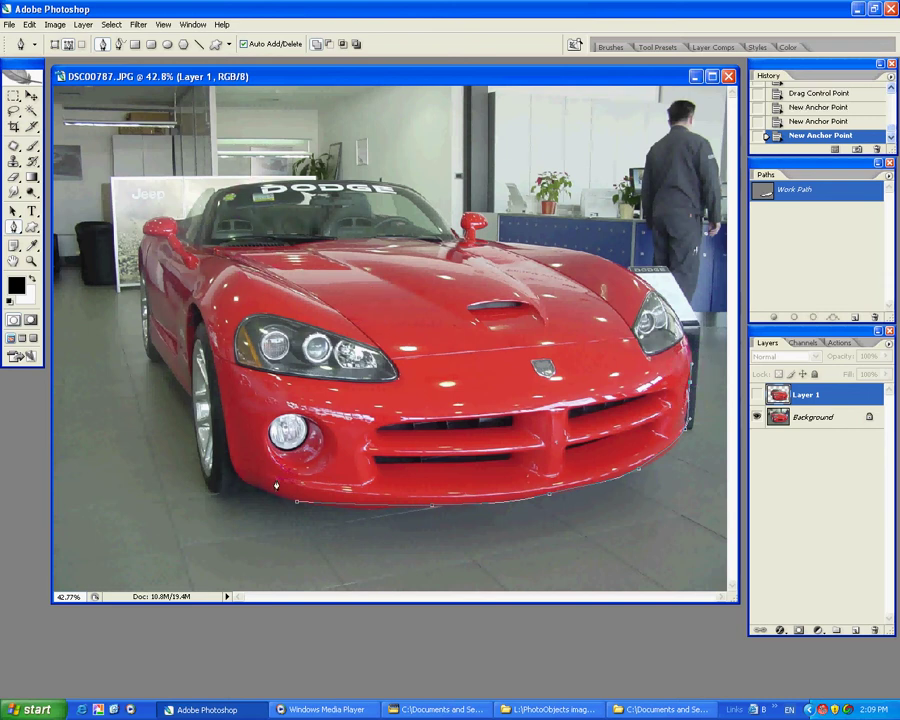
# Close the bumper path, load it as a selection and copy that Background area to a new layer.
pyautogui.click(295, 507)
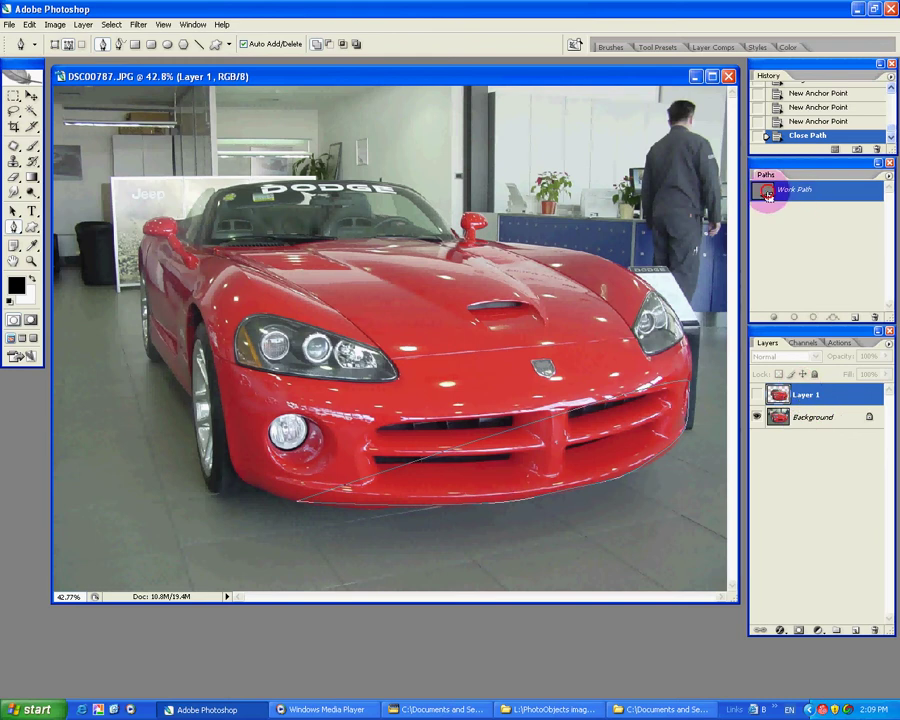
pyautogui.keyDown('ctrl'); pyautogui.click(770, 200); pyautogui.keyUp('ctrl')
pyautogui.click(773, 300)
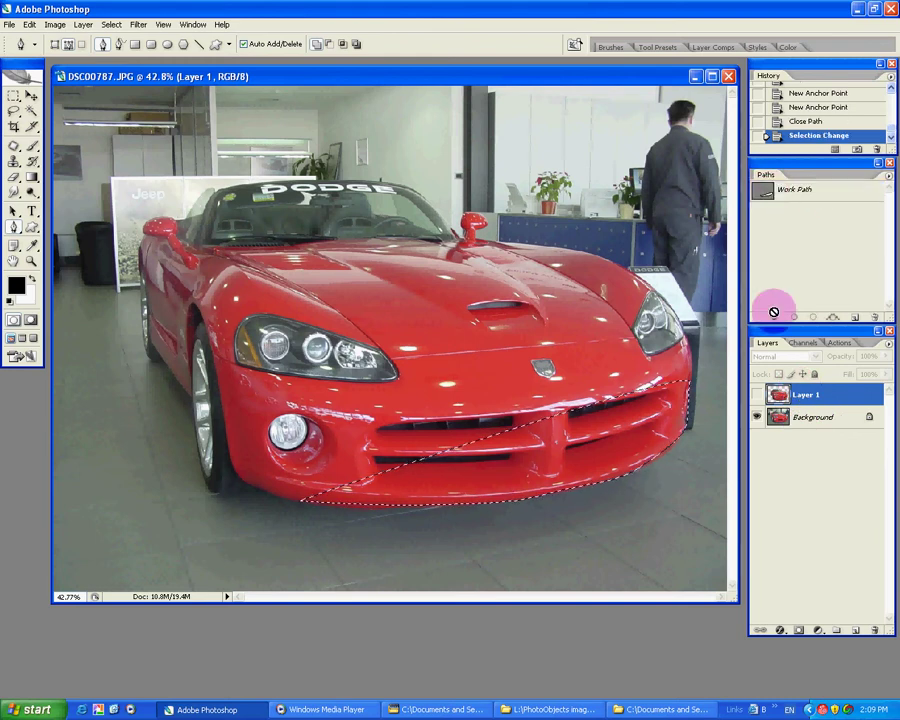
pyautogui.click(797, 416)
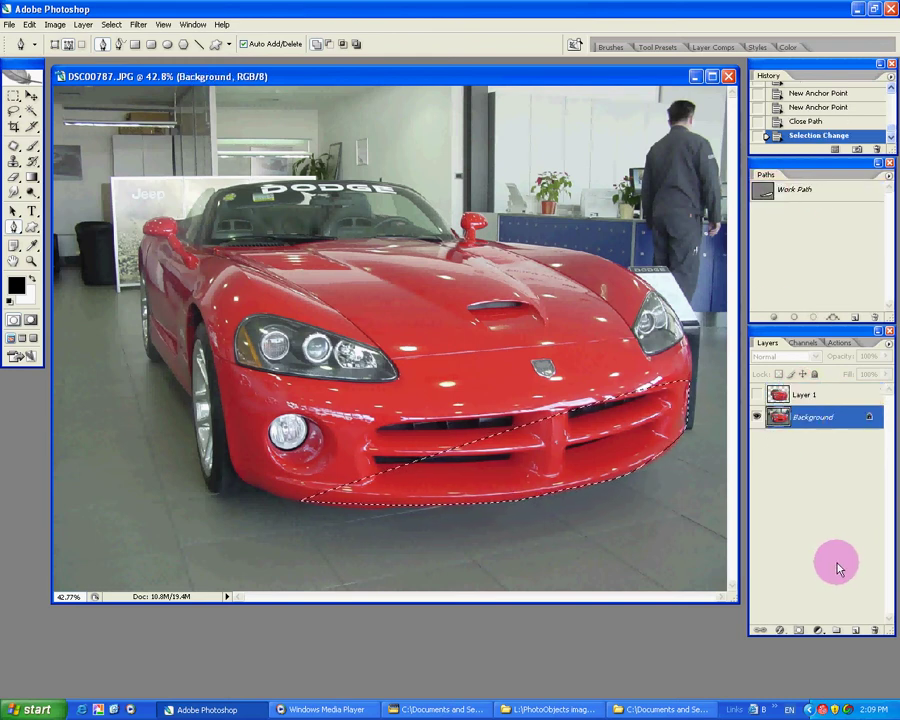
pyautogui.hotkey('ctrl', 'j')
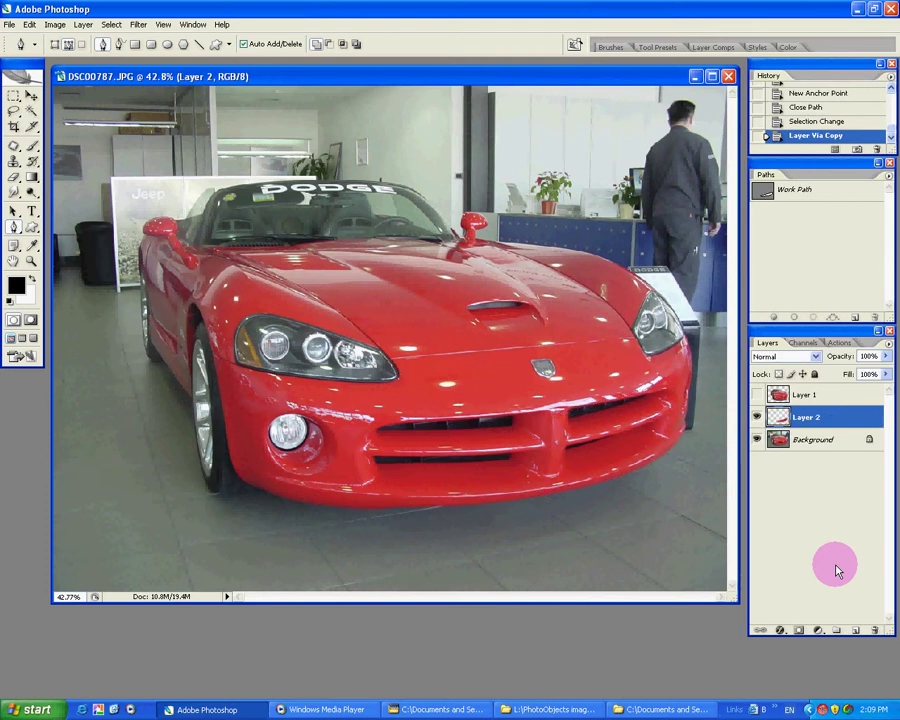
# Hide Background, delete the copied Layer 2, then show and select Layer 1.
pyautogui.click(757, 440)
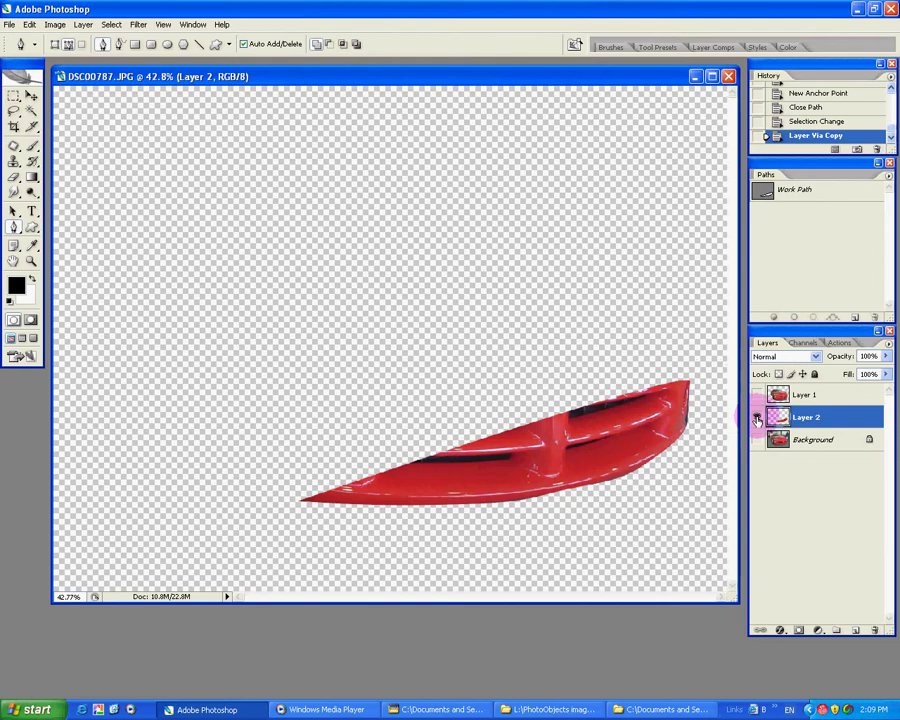
pyautogui.click(757, 418)
pyautogui.moveTo(820, 414); pyautogui.dragTo(875, 630)
pyautogui.click(758, 394)
pyautogui.click(776, 394)
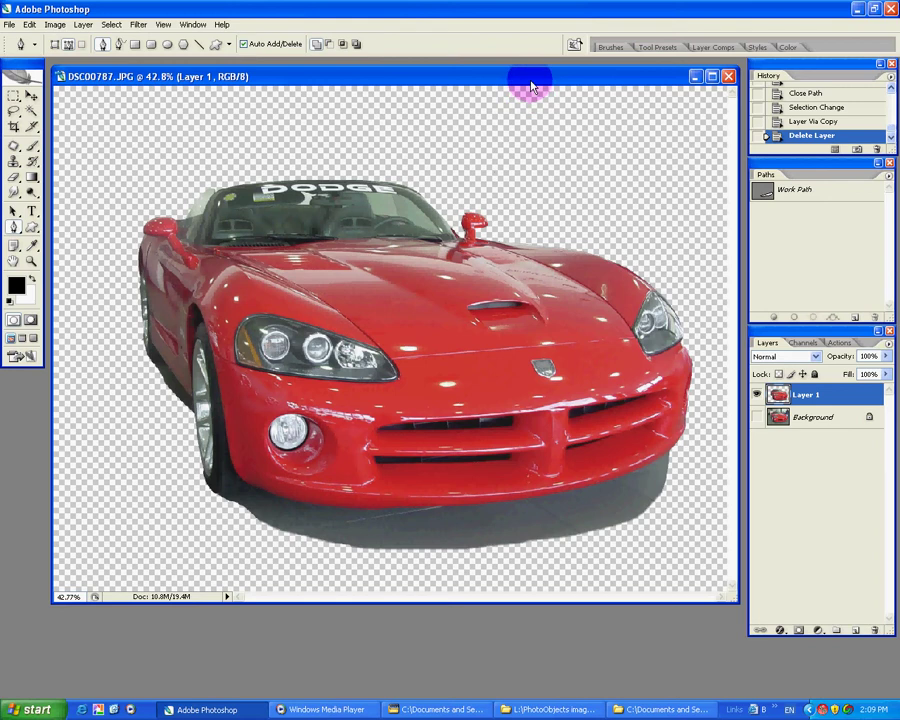
# Resize the image to 400 × 300 pixels in Image Size and fit it on screen.
pyautogui.rightClick(442, 84)
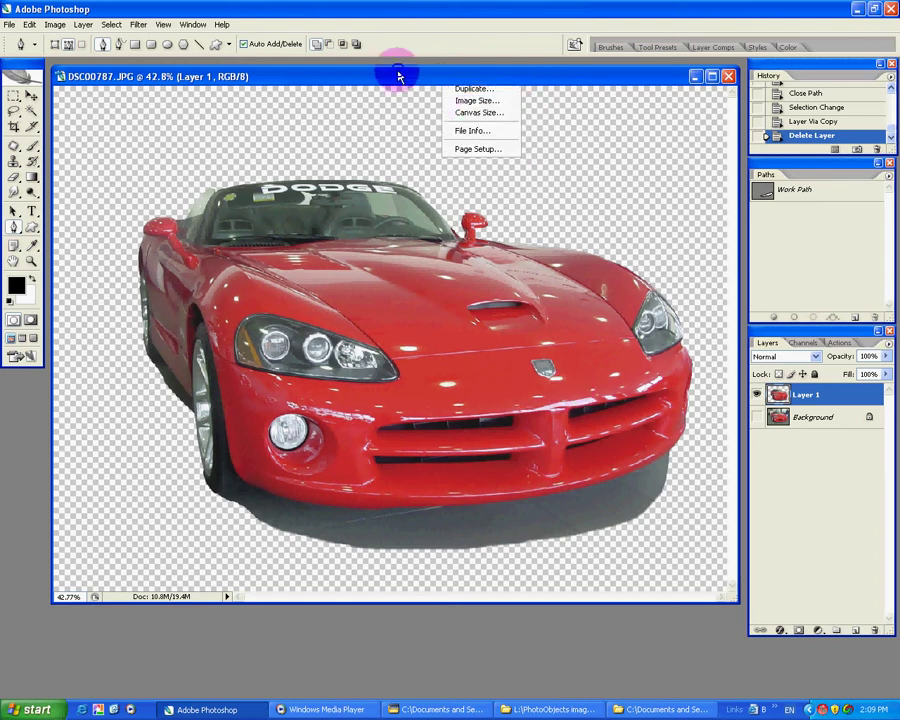
pyautogui.rightClick(398, 76)
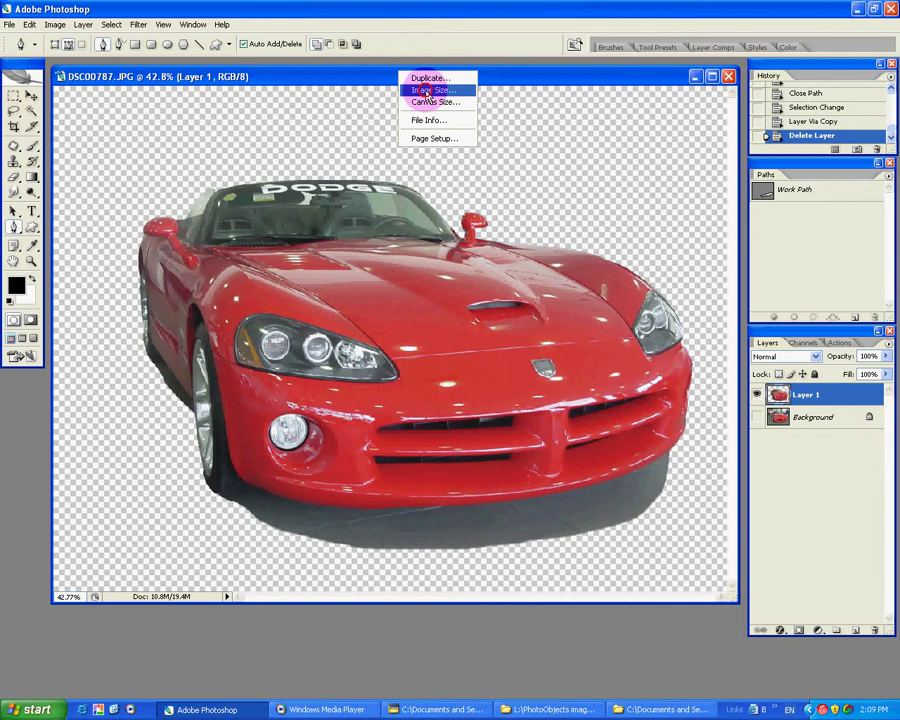
pyautogui.click(427, 92)
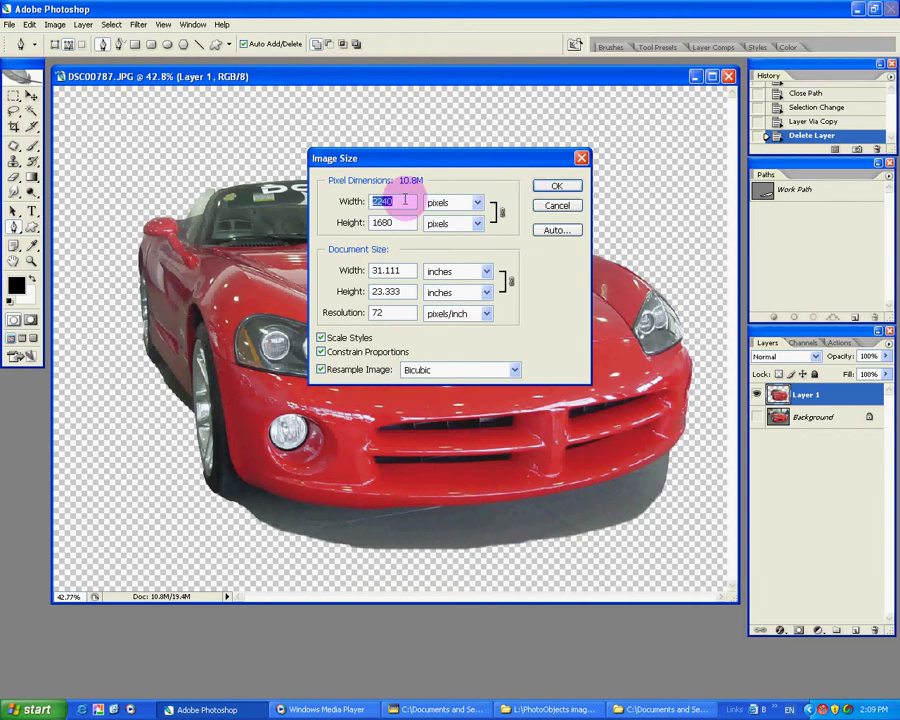
pyautogui.write('4')
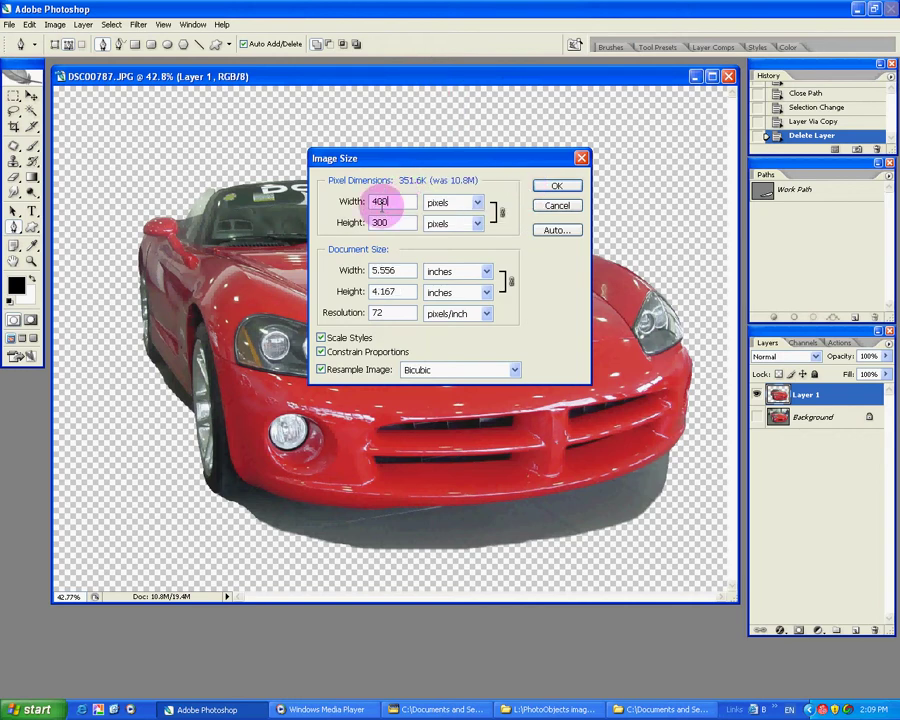
pyautogui.click(555, 187)
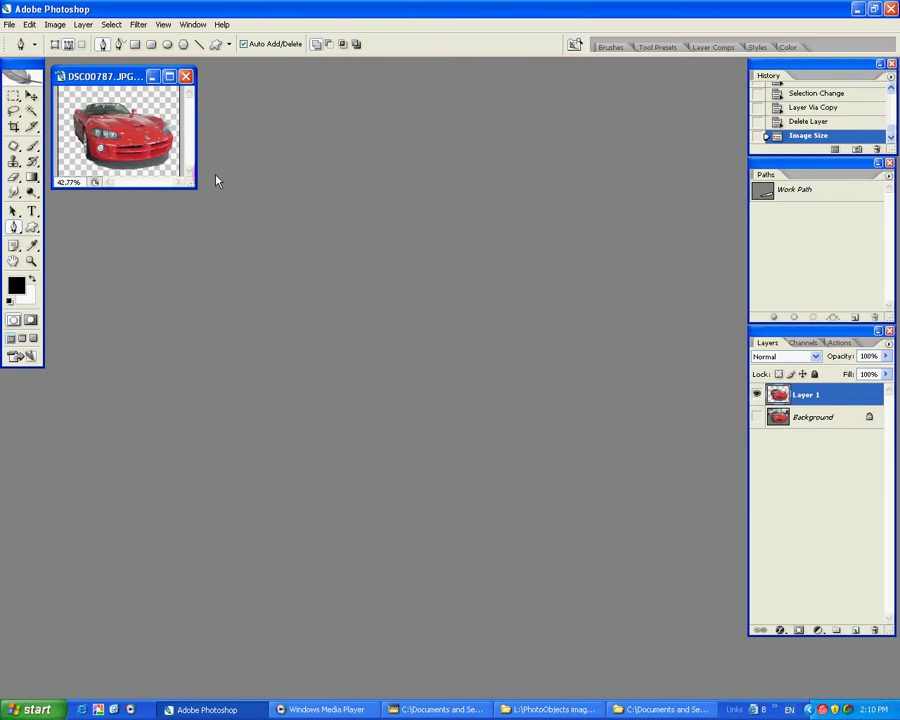
pyautogui.hotkey('ctrl', '0')
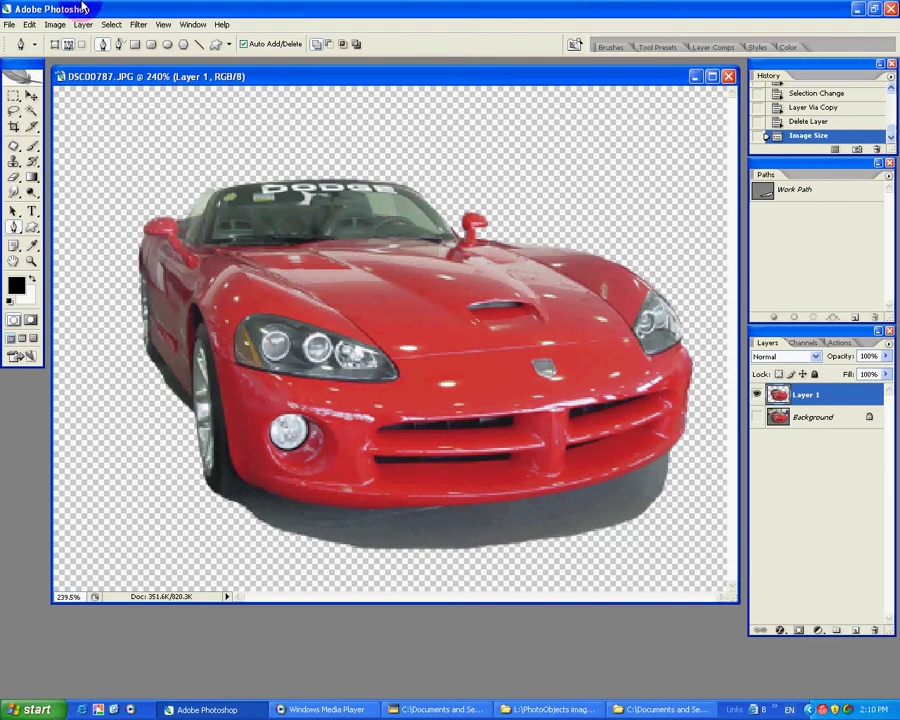
# In Color Range, sample the red hood, add the wheel's colour, and set Fuzziness to 47.
pyautogui.click(110, 24)
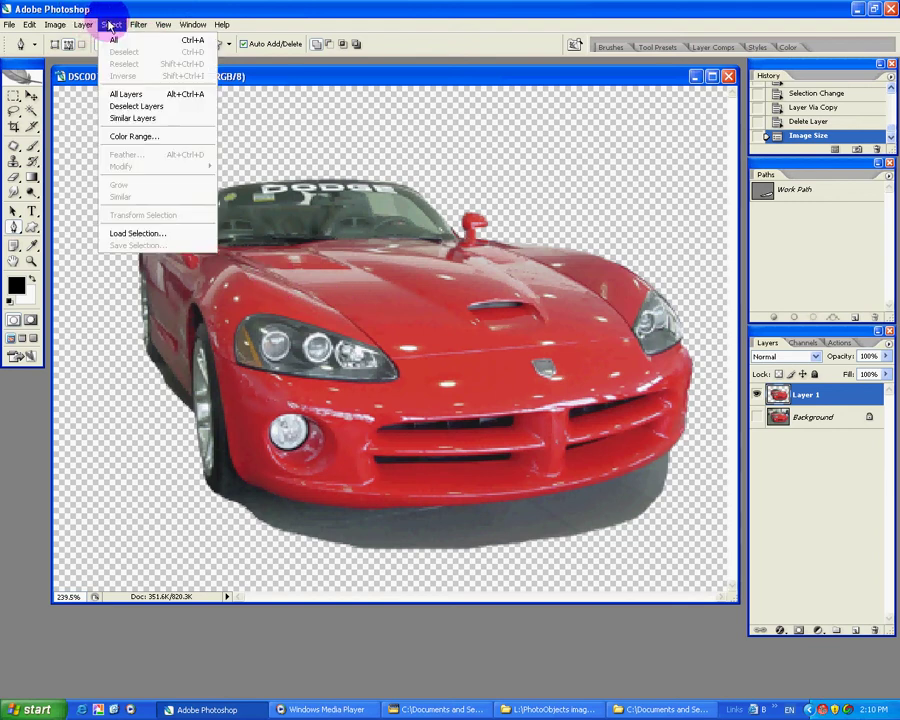
pyautogui.click(131, 137)
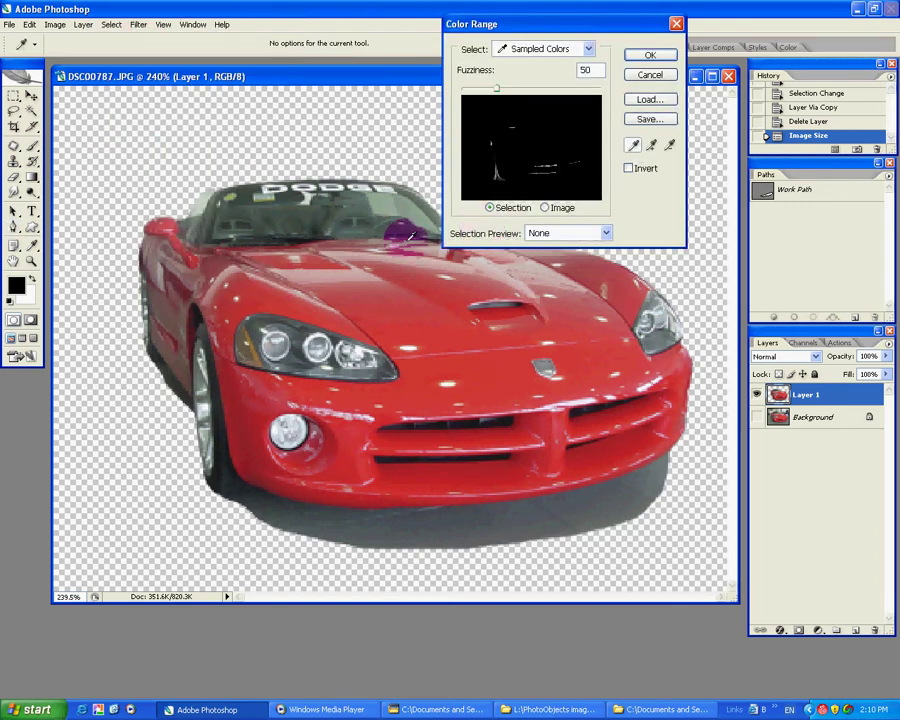
pyautogui.click(384, 298)
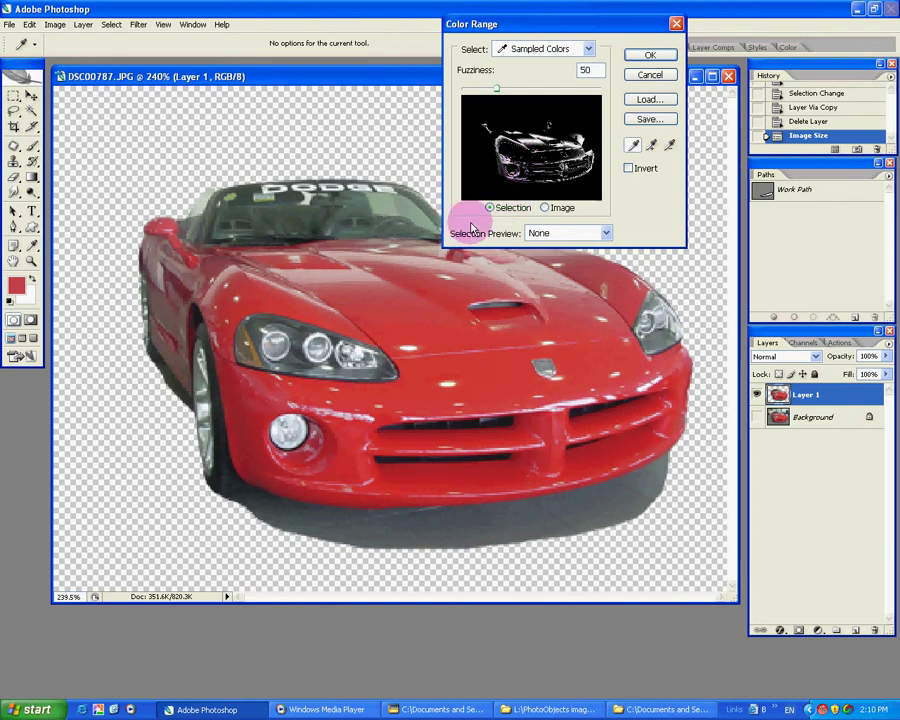
pyautogui.click(651, 146)
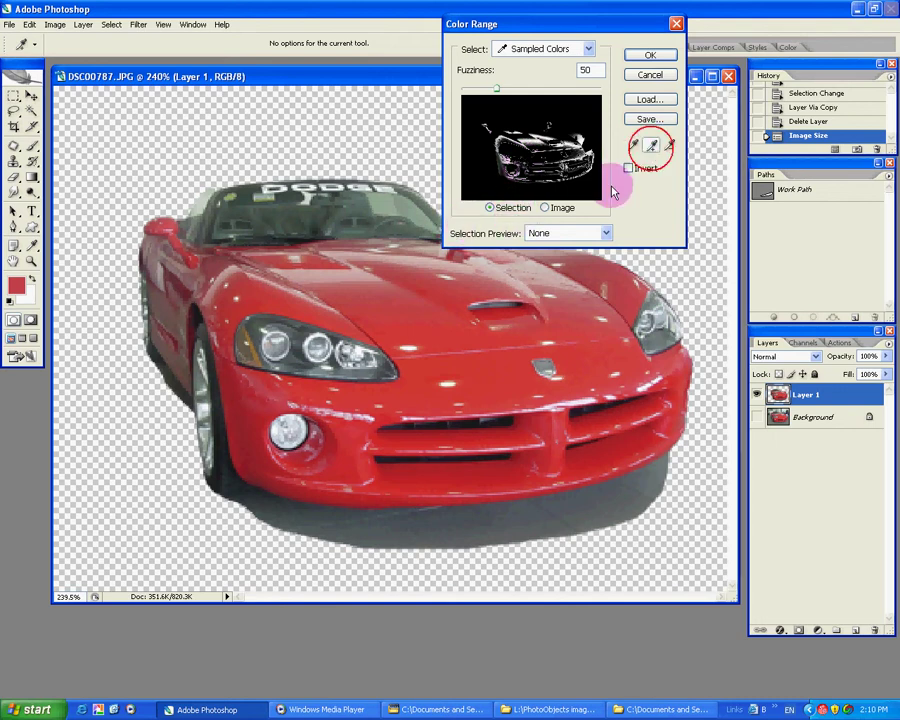
pyautogui.click(226, 461)
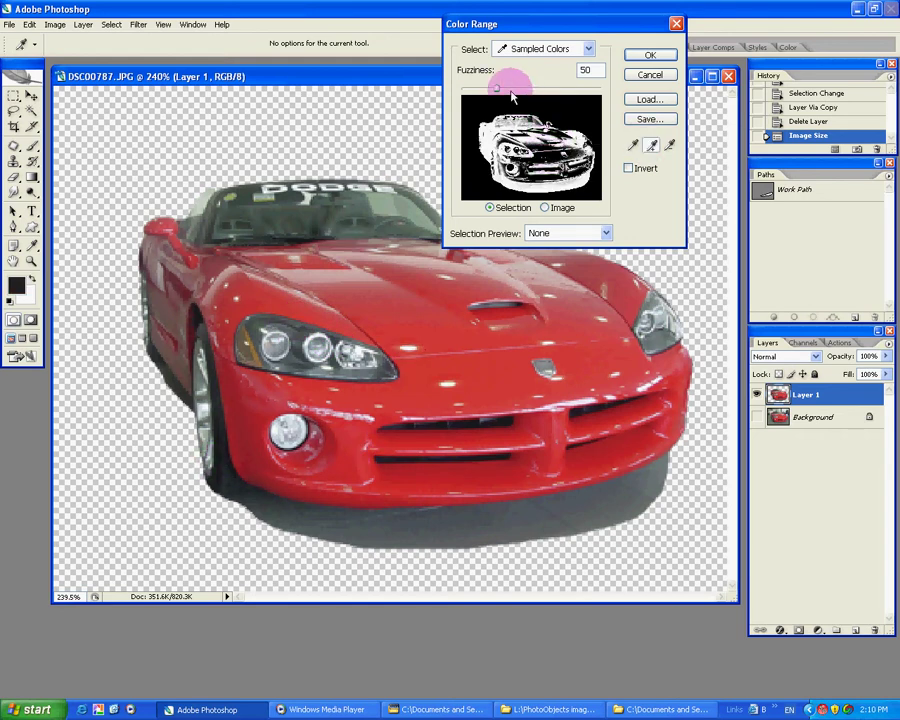
pyautogui.moveTo(495, 92)
pyautogui.mouseDown()
pyautogui.moveTo(540, 88)
pyautogui.moveTo(484, 88)
pyautogui.moveTo(536, 84)
pyautogui.moveTo(494, 84)
pyautogui.mouseUp()
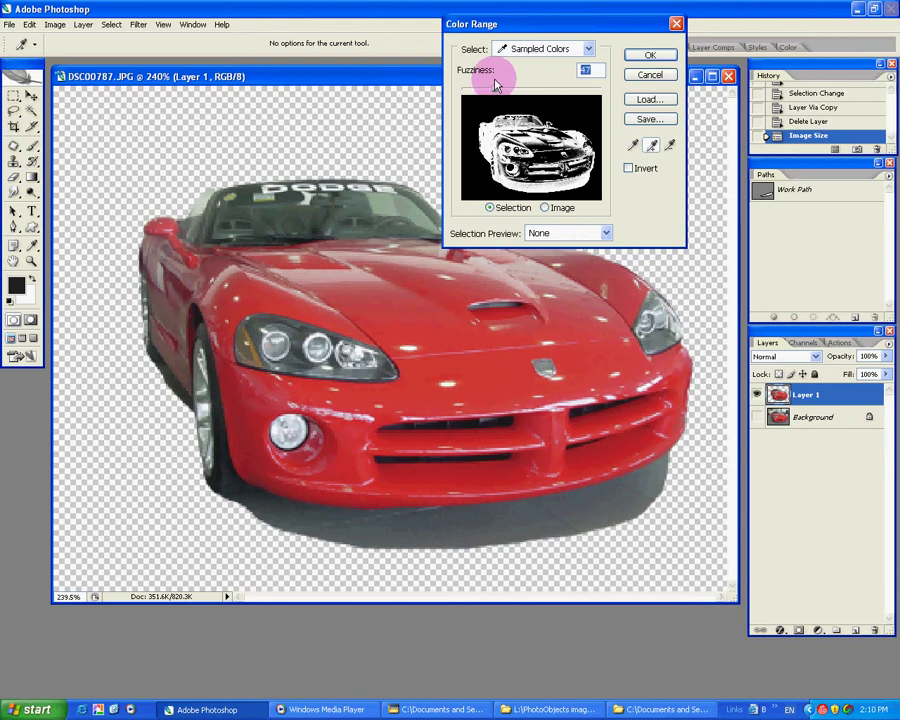
pyautogui.click(655, 57)
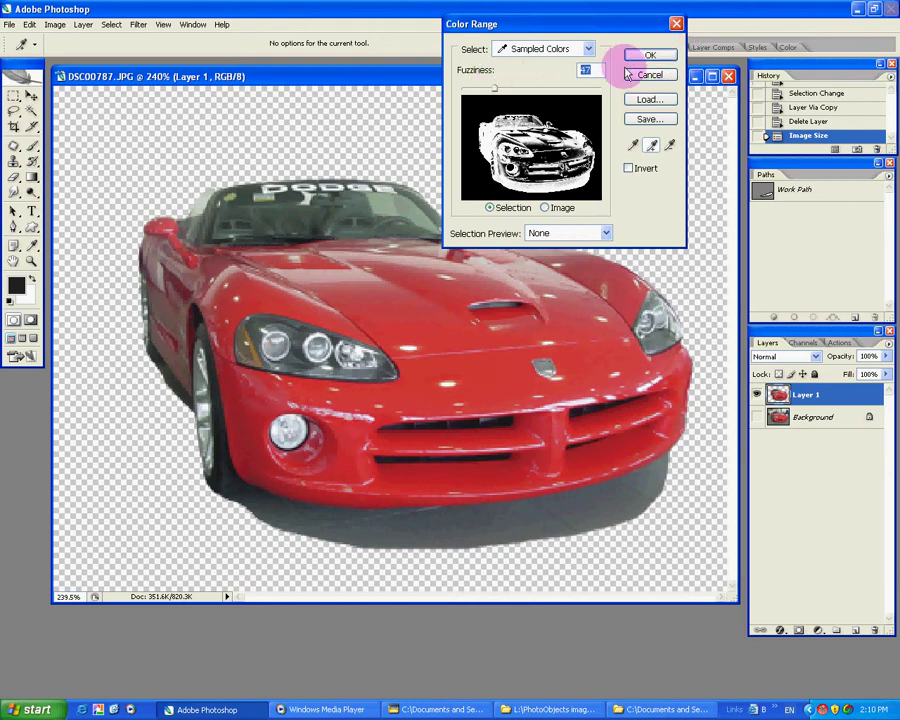
# Confirm the colour-range selection and make a work path from it at 0.5-pixel tolerance.
pyautogui.click(651, 56)
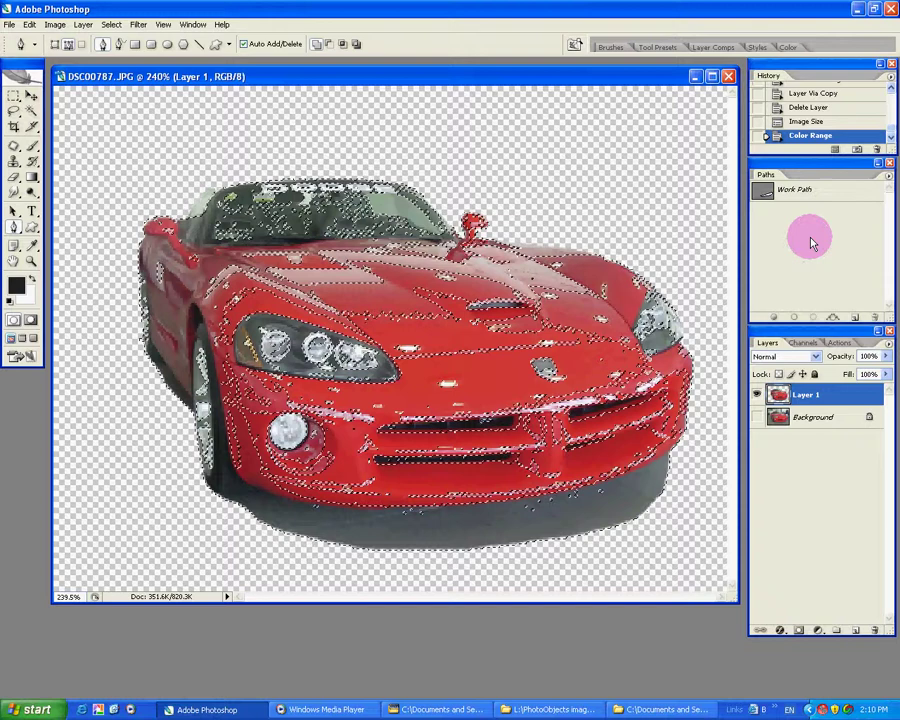
pyautogui.moveTo(805, 190); pyautogui.dragTo(874, 317)
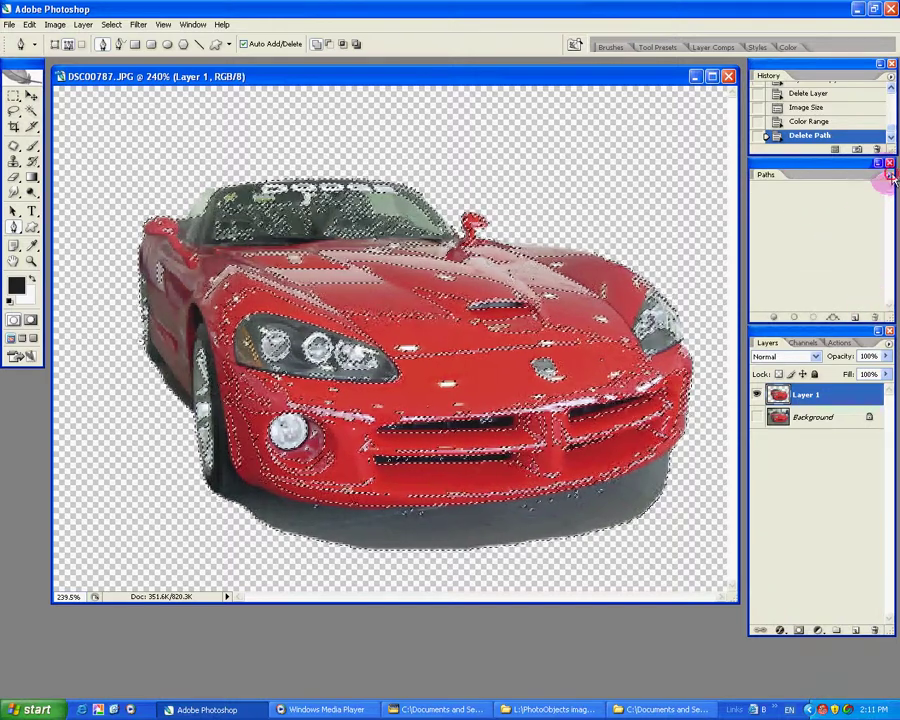
pyautogui.click(889, 176)
pyautogui.click(852, 243)
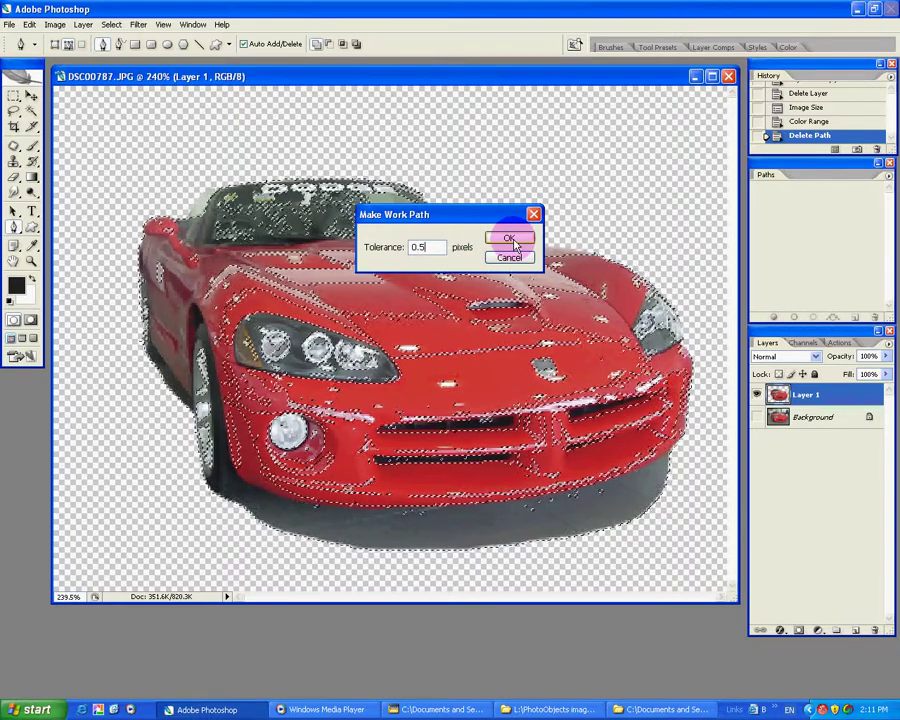
pyautogui.click(510, 240)
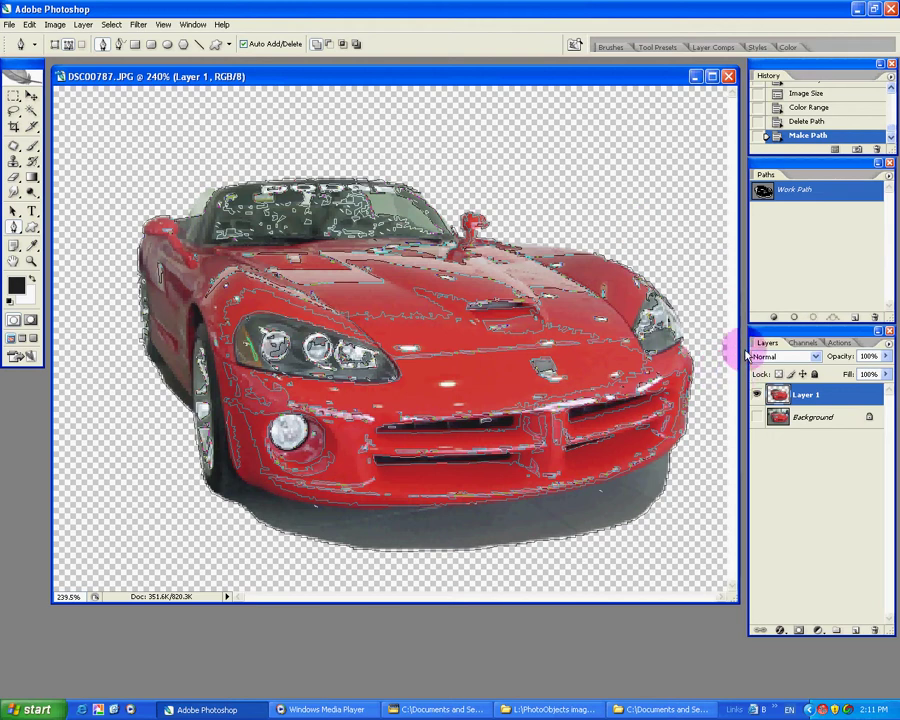
# Load the work path as a selection, hide Layer 1, and fill it black on a new Layer 2.
pyautogui.keyDown('ctrl'); pyautogui.click(762, 191); pyautogui.keyUp('ctrl')
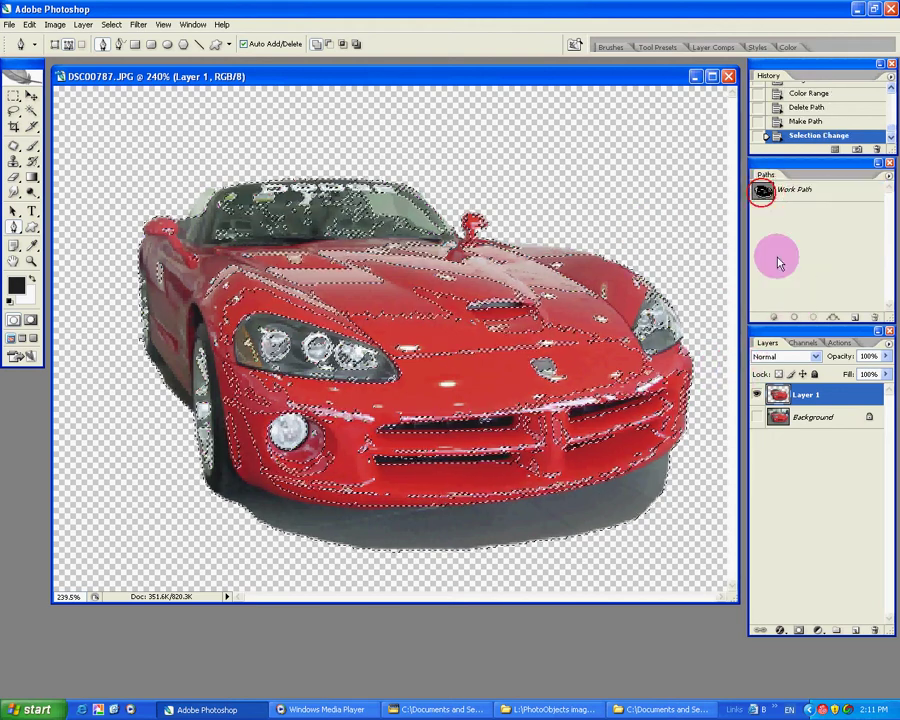
pyautogui.click(757, 394)
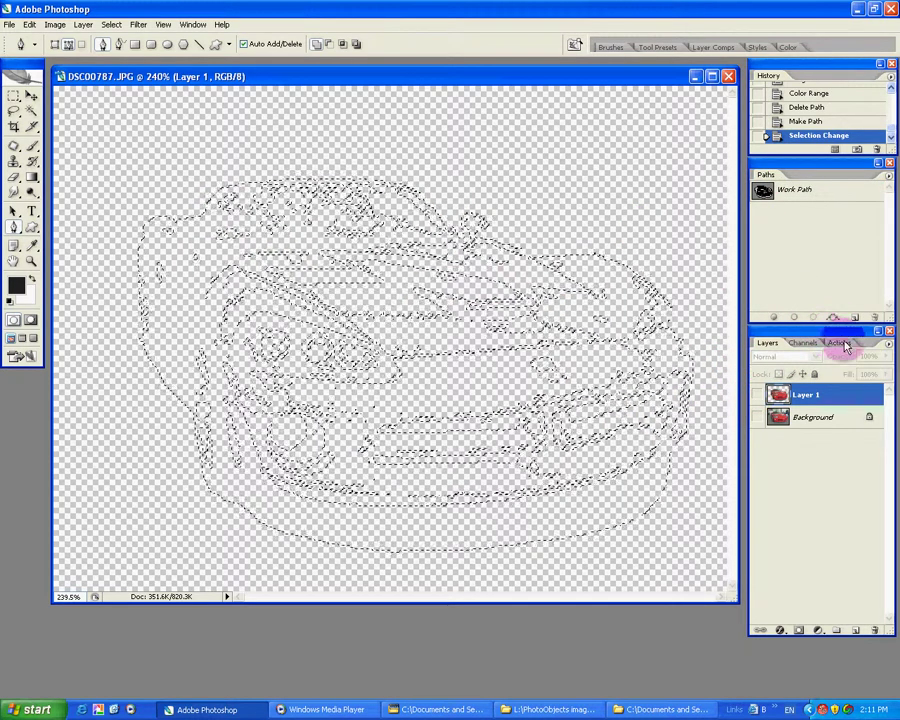
pyautogui.click(854, 628)
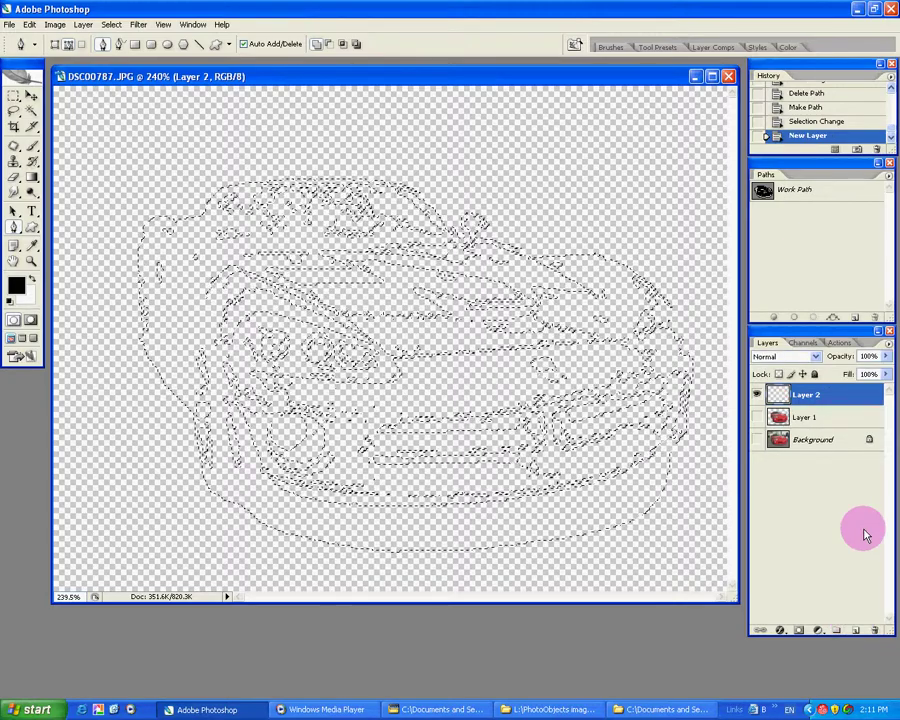
pyautogui.hotkey('alt', 'BackSpace')
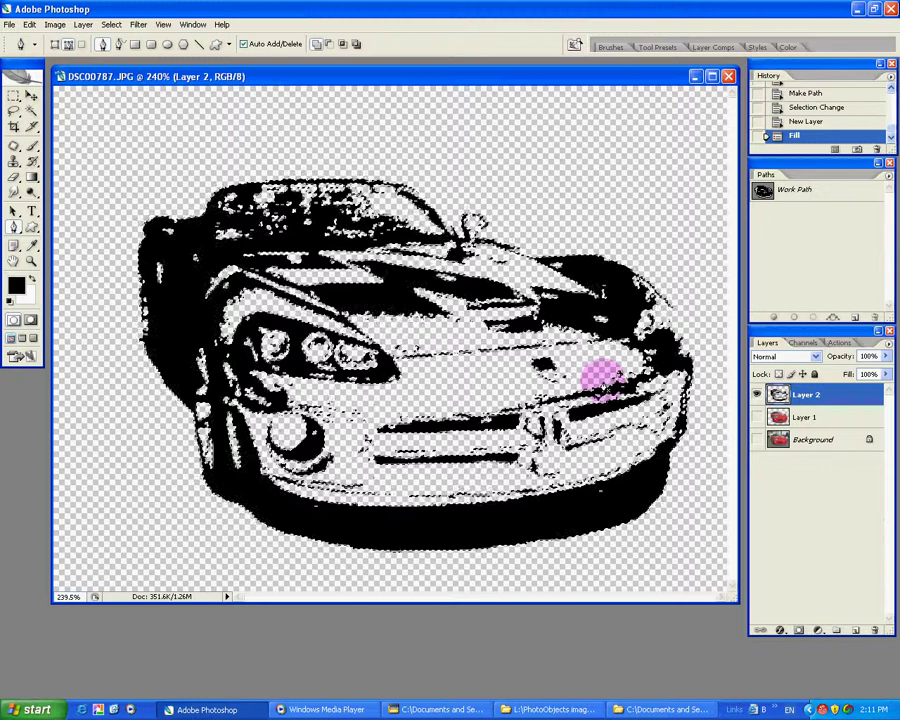
pyautogui.hotkey('ctrl', 'd')
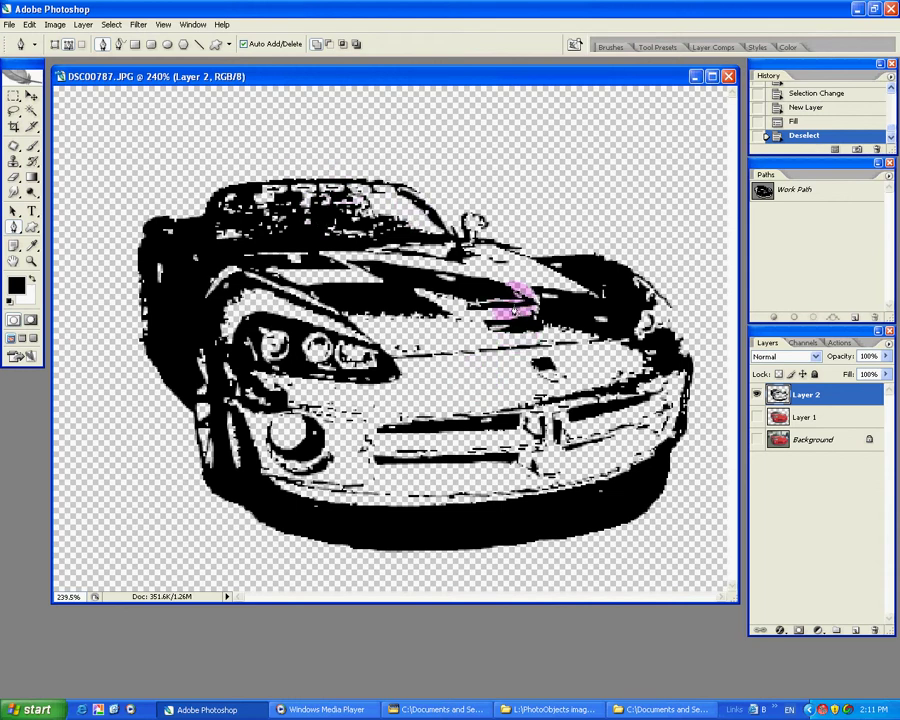
# Hide Layer 2, reselect the red car Layer 1, and add a Threshold adjustment at level 136.
pyautogui.click(756, 394)
pyautogui.click(756, 417)
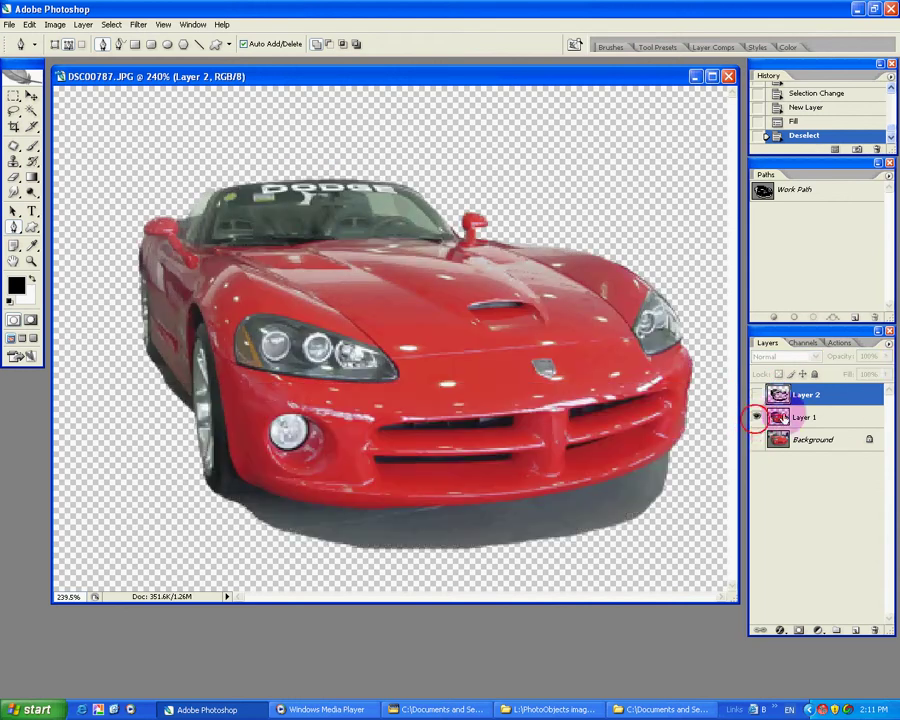
pyautogui.click(776, 416)
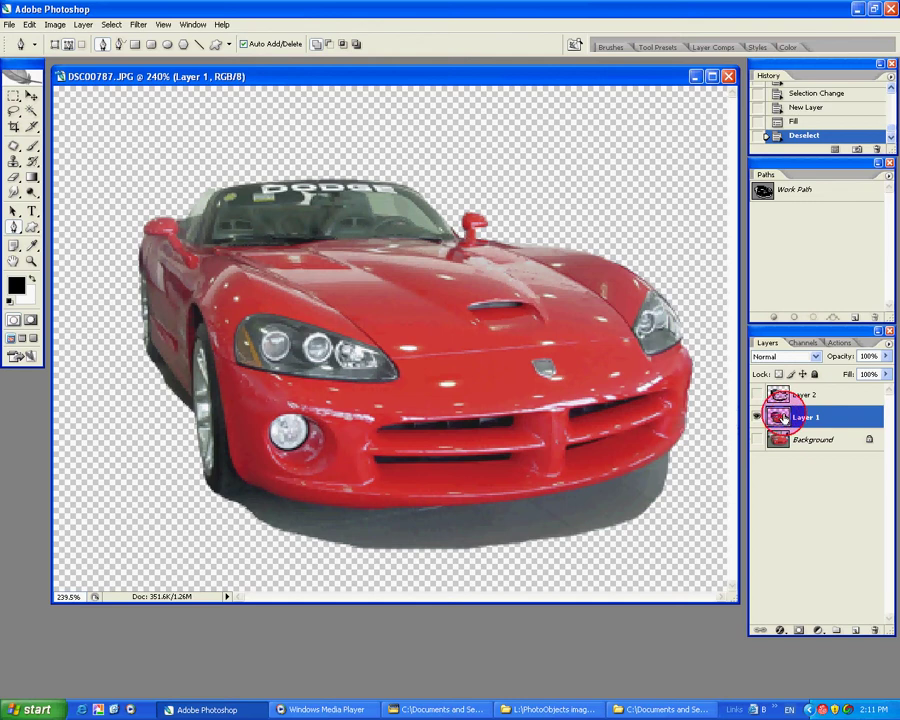
pyautogui.click(819, 632)
pyautogui.click(790, 616)
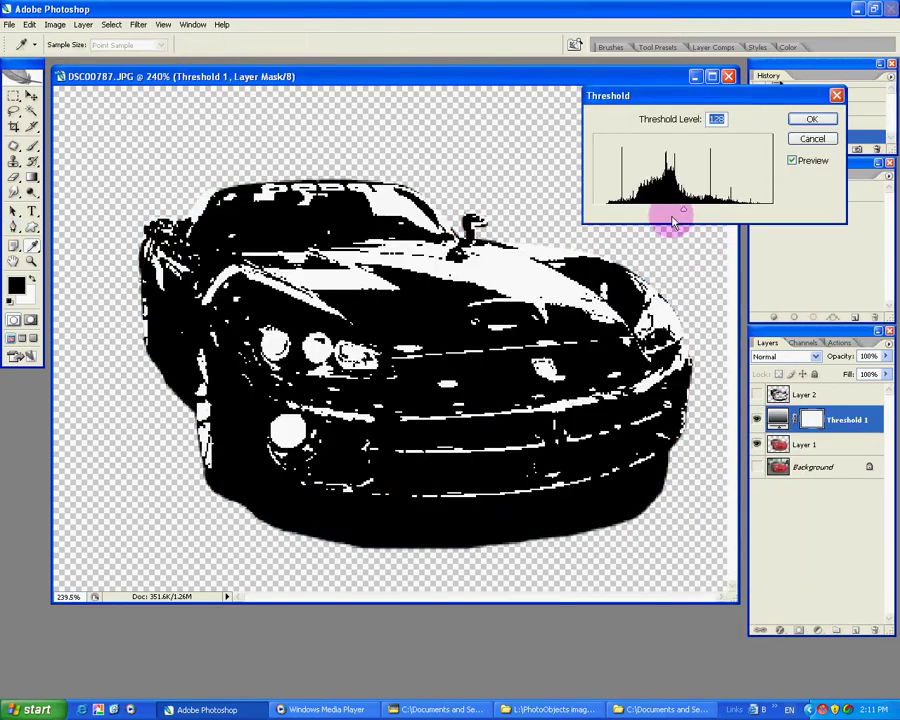
pyautogui.moveTo(675, 222); pyautogui.dragTo(691, 209)
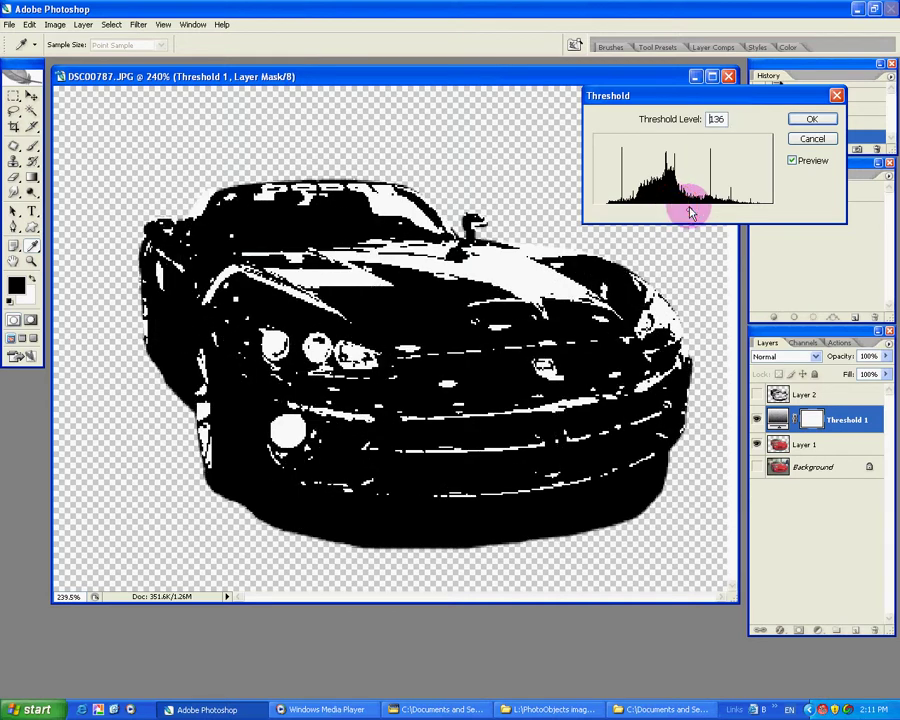
pyautogui.click(808, 120)
pyautogui.press('p')
pyautogui.click(764, 190)
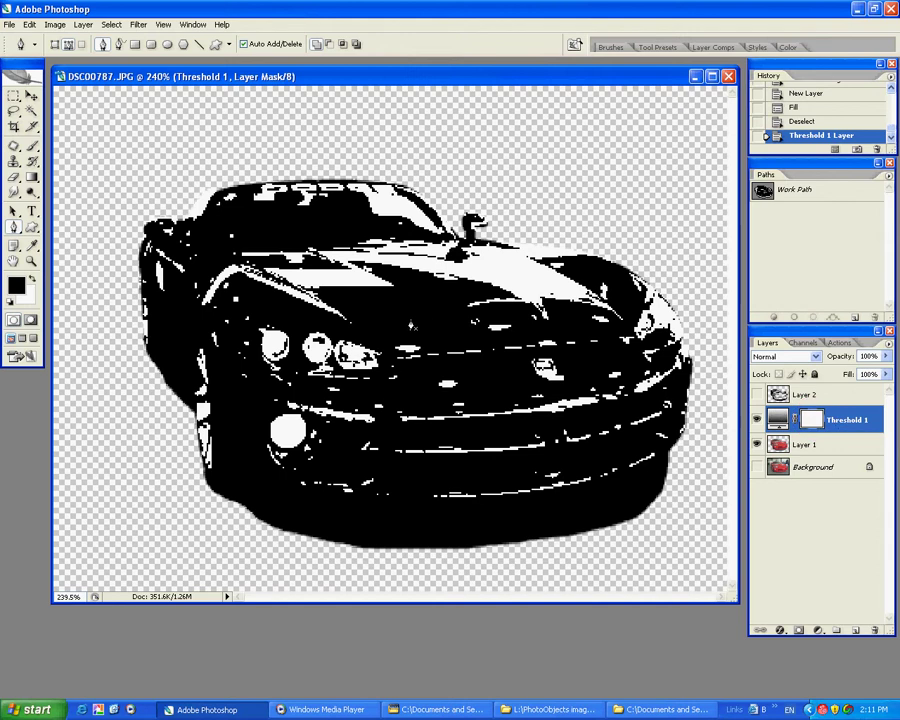
# Magic Wand-select the car's black body and extend it with Similar to all matching black areas.
pyautogui.click(31, 113)
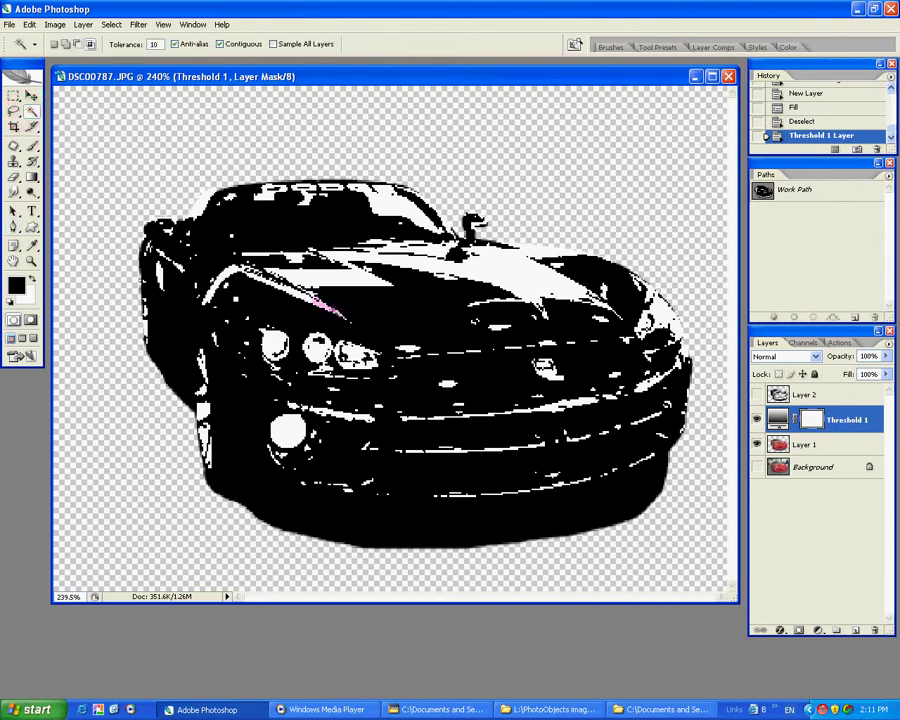
pyautogui.click(413, 321)
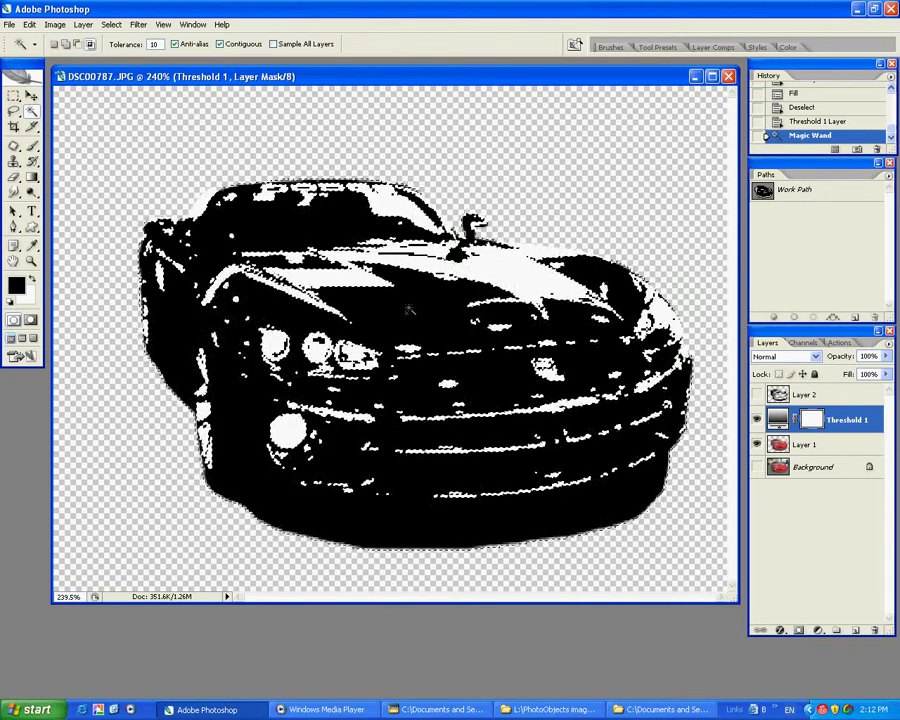
pyautogui.rightClick(408, 308)
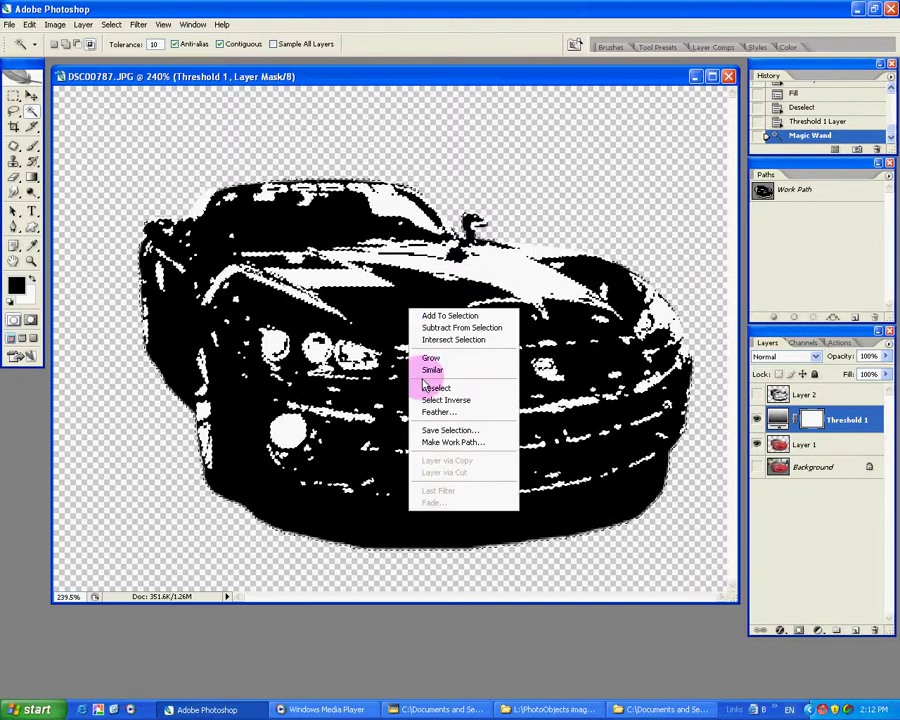
pyautogui.click(427, 372)
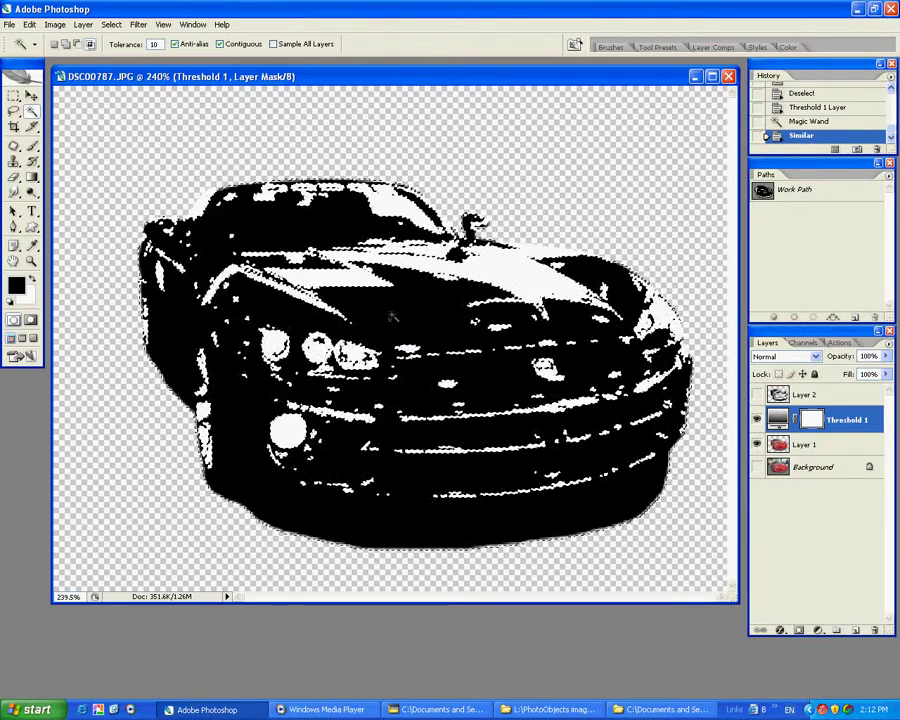
# Make a work path from the black-area selection, hide Threshold 1, Layer 1 and Background, and add Layer 3.
pyautogui.click(889, 177)
pyautogui.click(850, 247)
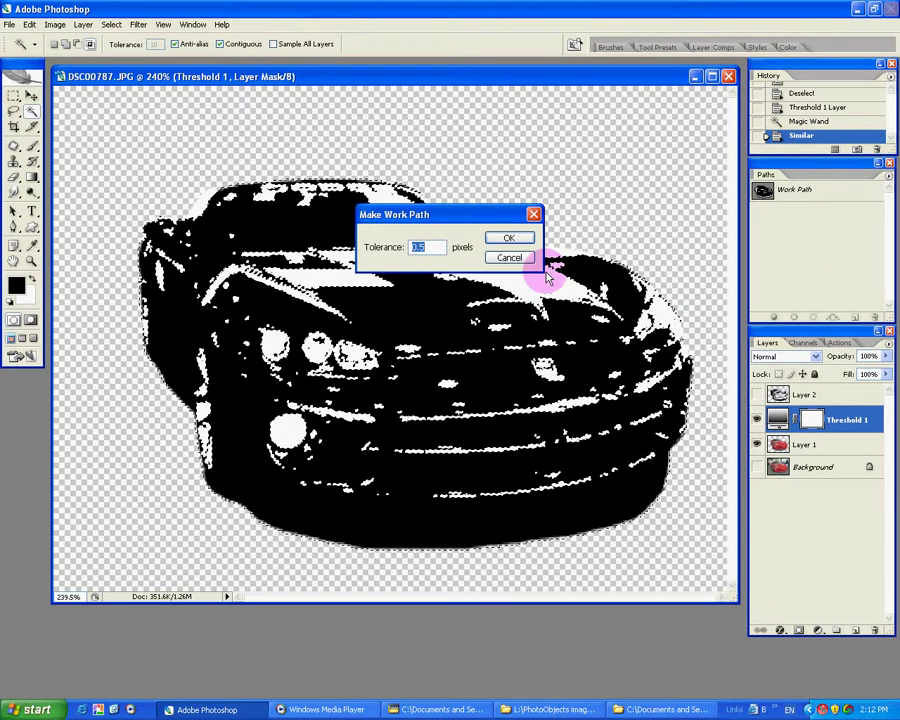
pyautogui.click(505, 239)
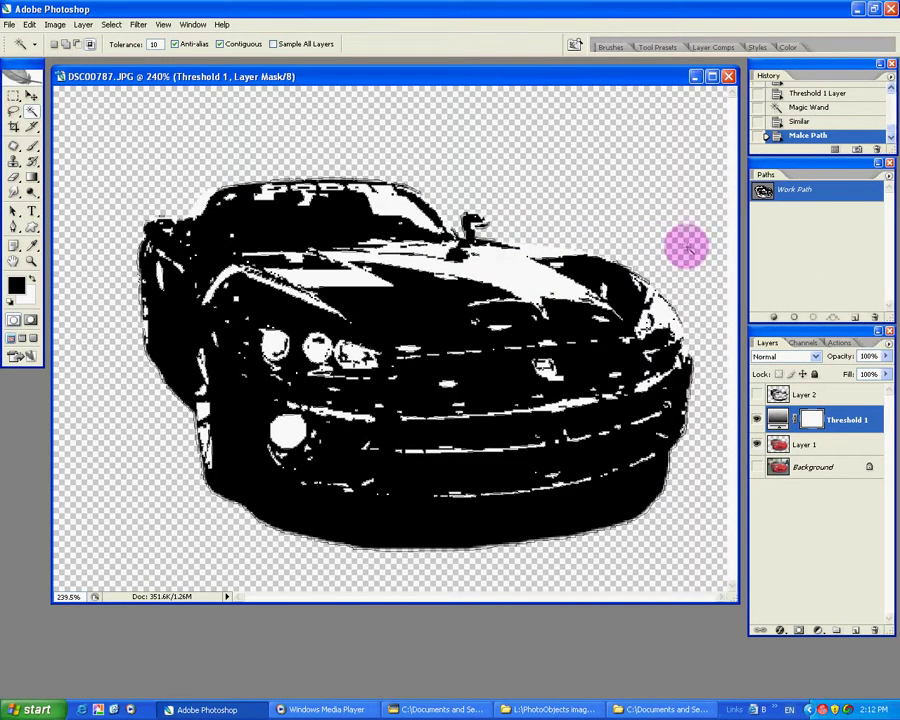
pyautogui.moveTo(757, 419); pyautogui.dragTo(757, 467)
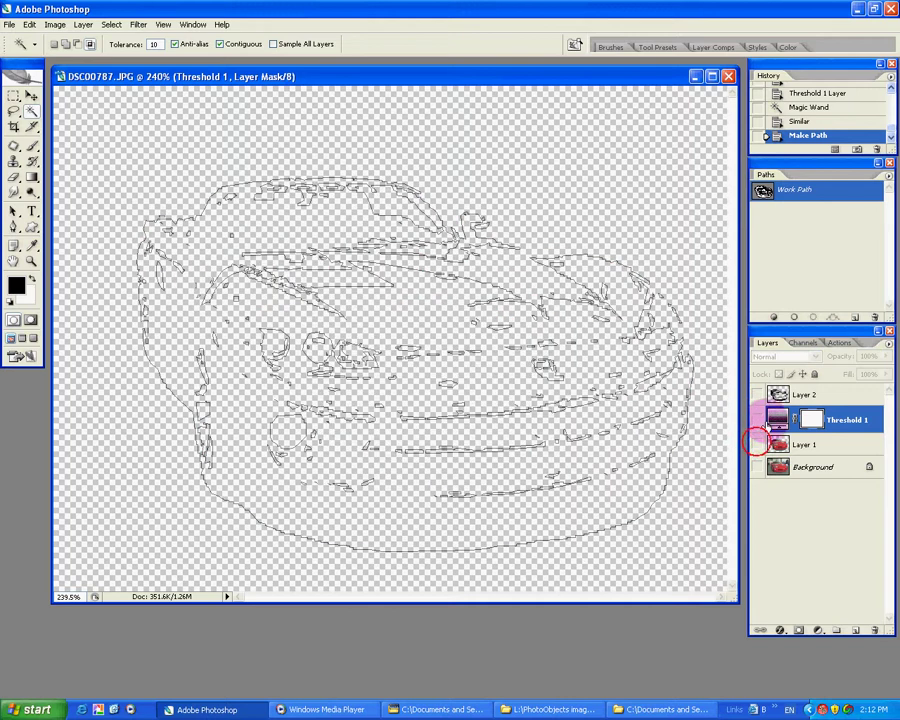
pyautogui.click(855, 628)
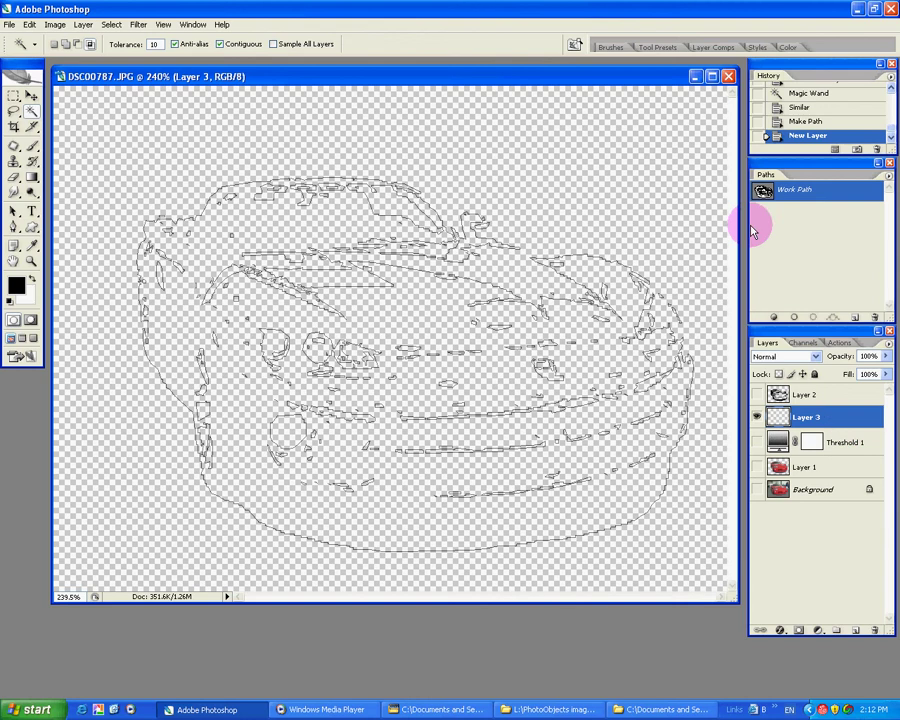
# Load the work path as a selection, fill it black on Layer 3, deselect, and hide Layer 3.
pyautogui.keyDown('ctrl'); pyautogui.click(763, 190); pyautogui.keyUp('ctrl')
pyautogui.click(829, 243)
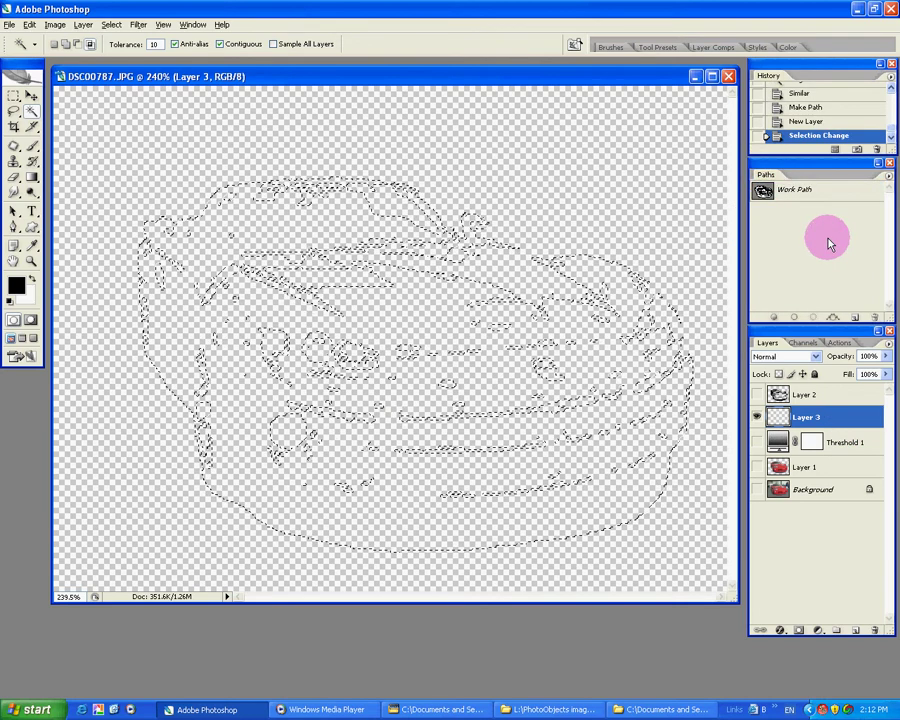
pyautogui.hotkey('alt', 'BackSpace')
pyautogui.hotkey('ctrl', 'd')
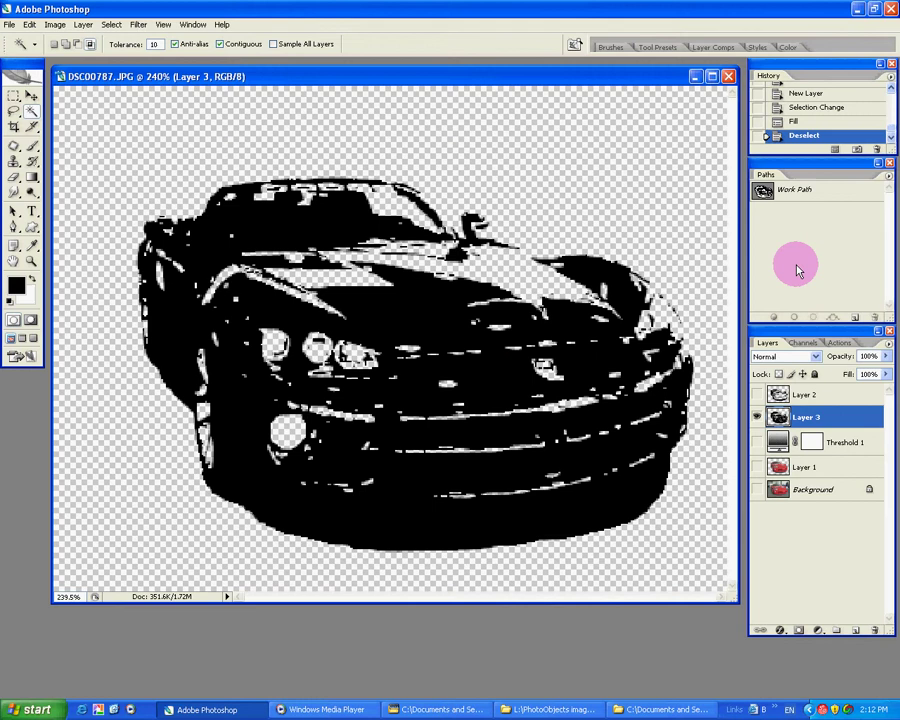
pyautogui.click(757, 420)
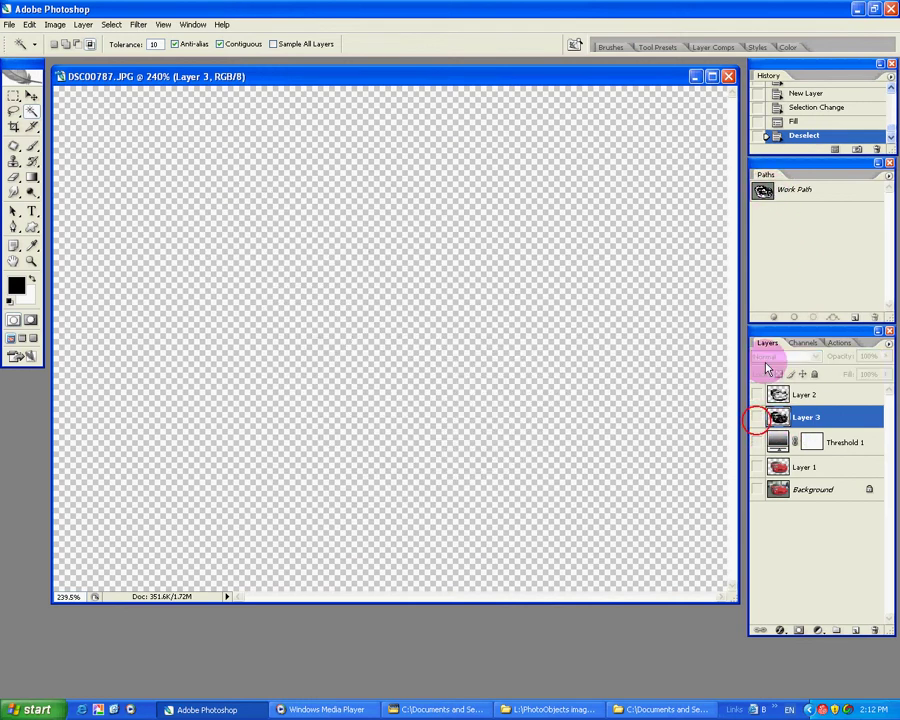
# Select the Work Path and choose Edit > Define Custom Shape, proposed as Shape 269.
pyautogui.click(768, 190)
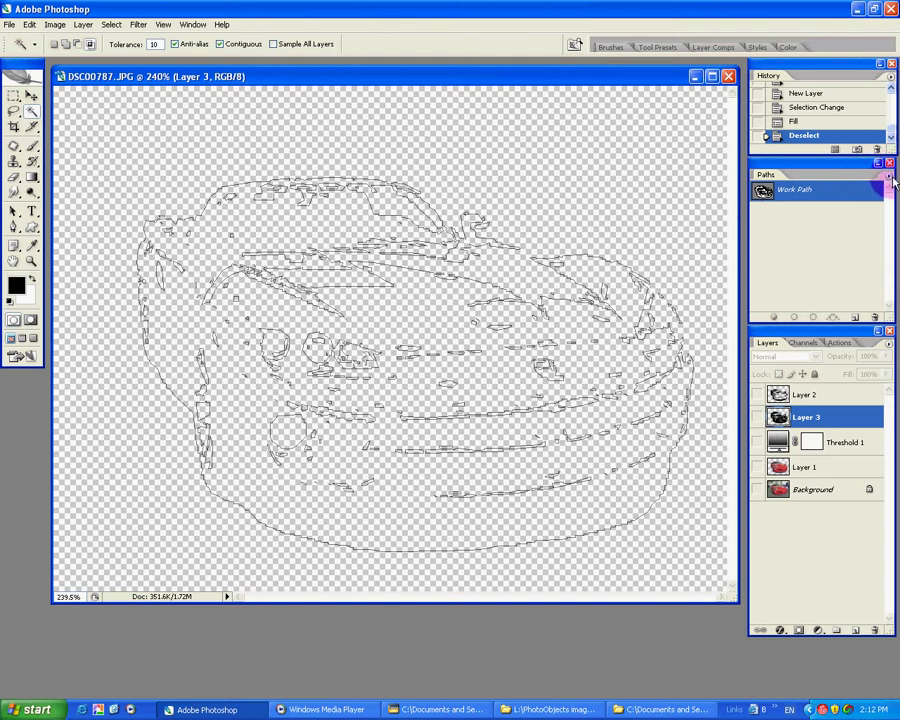
pyautogui.click(29, 24)
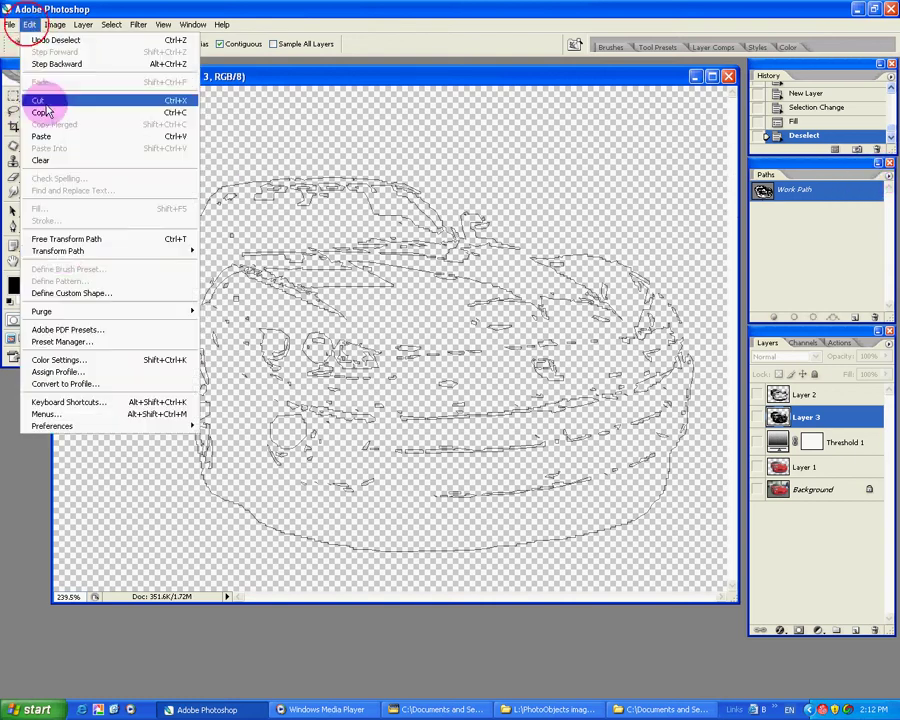
pyautogui.click(62, 290)
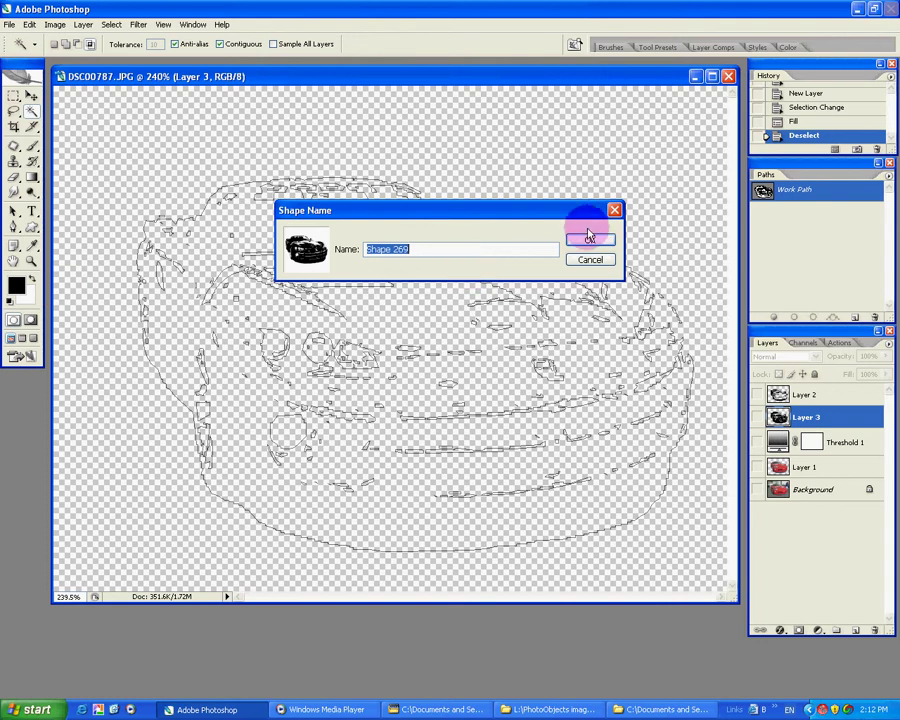